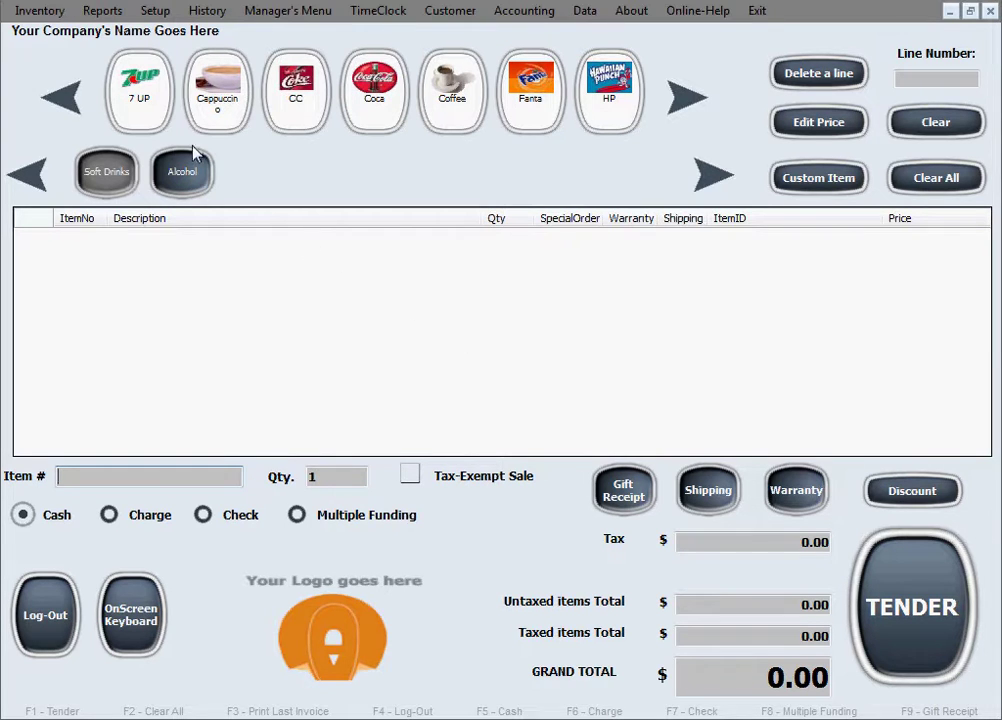
Load item kITKAT in the inventory editor and bring up its barcode label printing options.
left_click(42, 12)
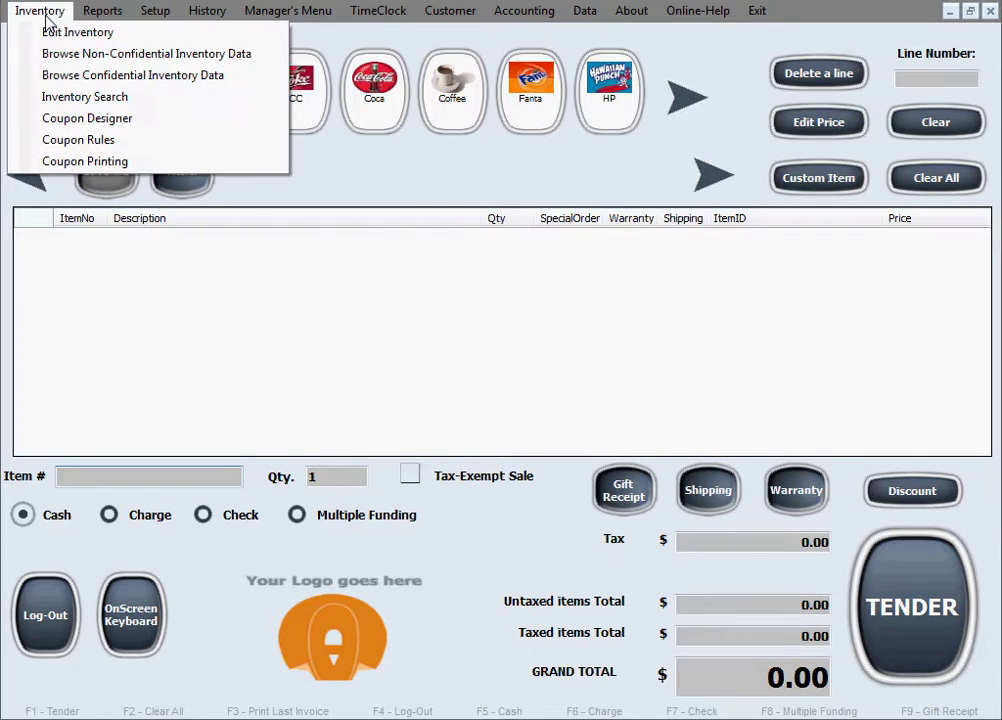
left_click(122, 38)
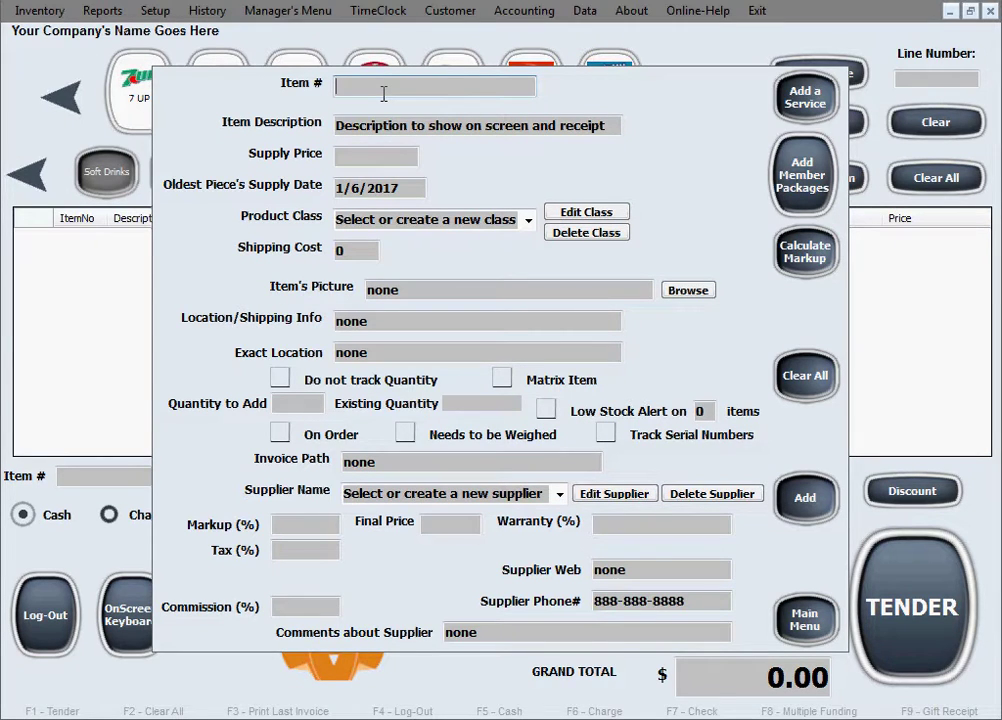
type("kITKAT")
key("Tab")
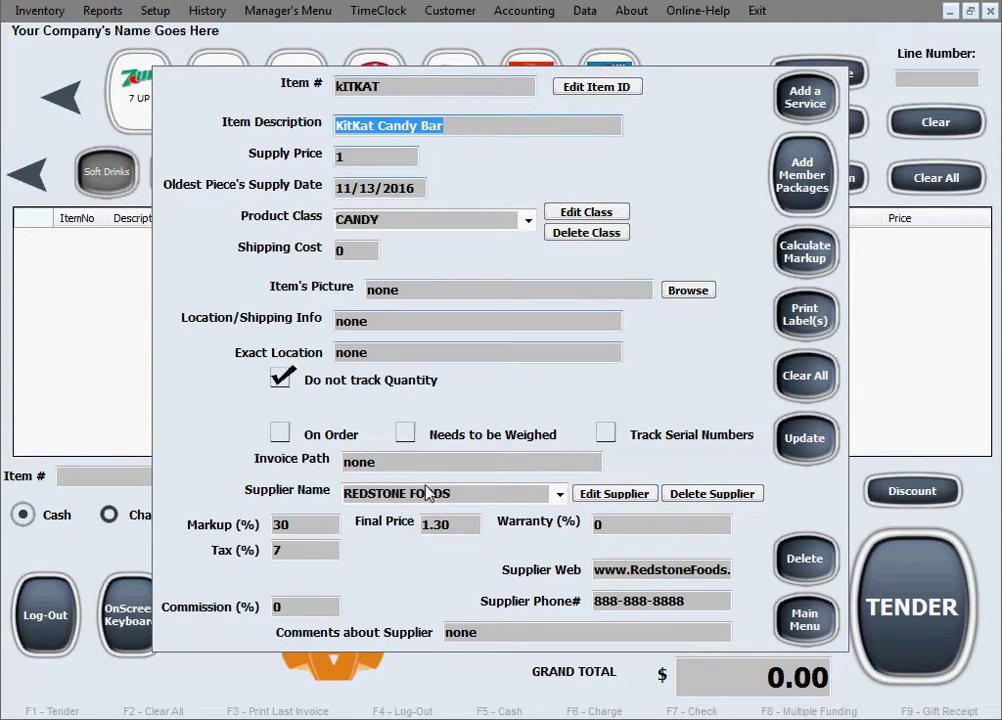
left_click(494, 121)
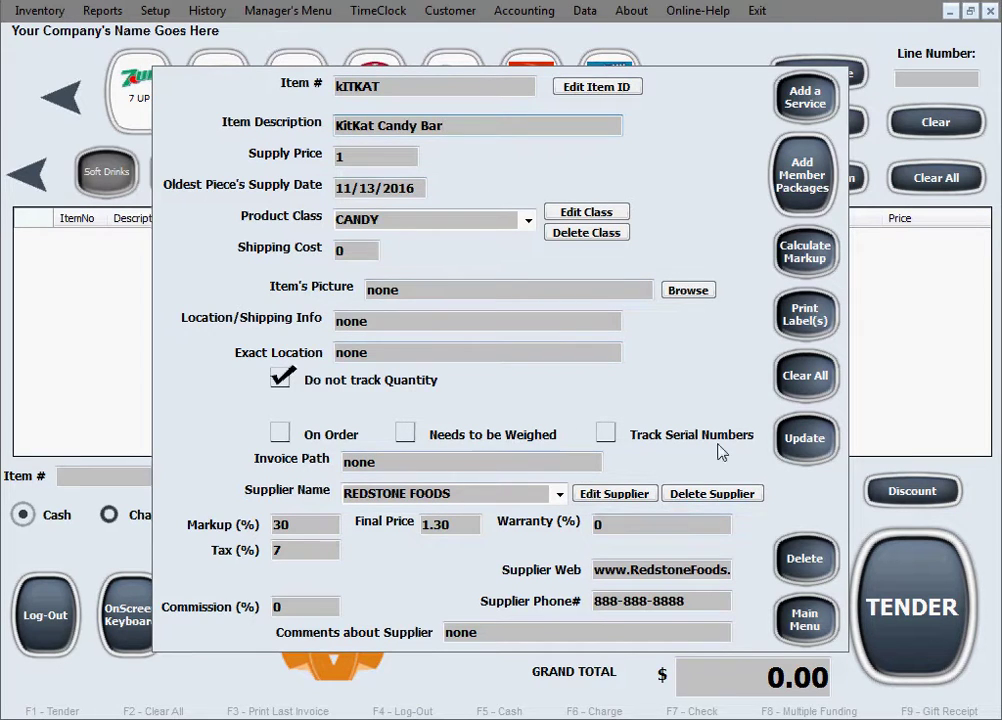
left_click(805, 315)
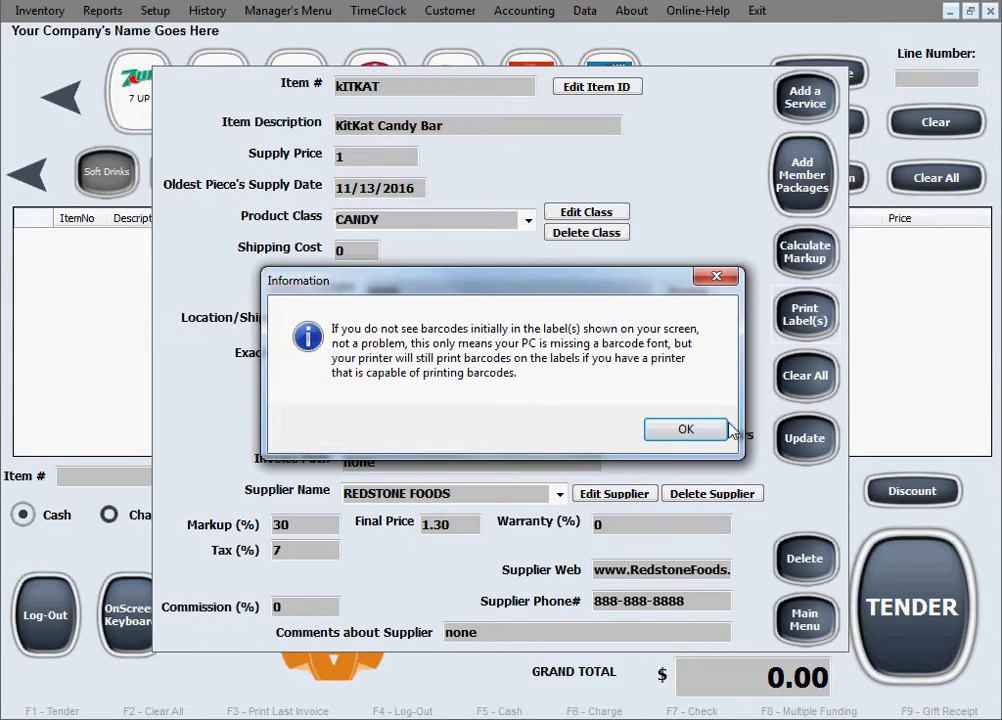
left_click(690, 428)
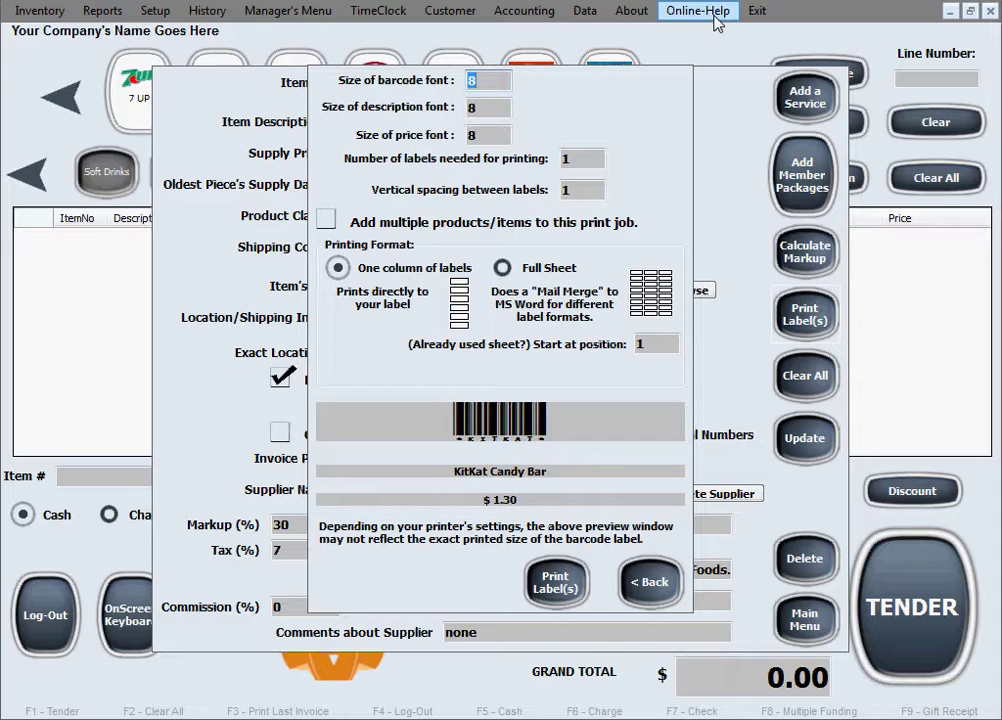
Open the online help's free support knowledge base and expand the F.A.Q. entry "How to Generate Barcodes with my PC ?".
left_click(715, 15)
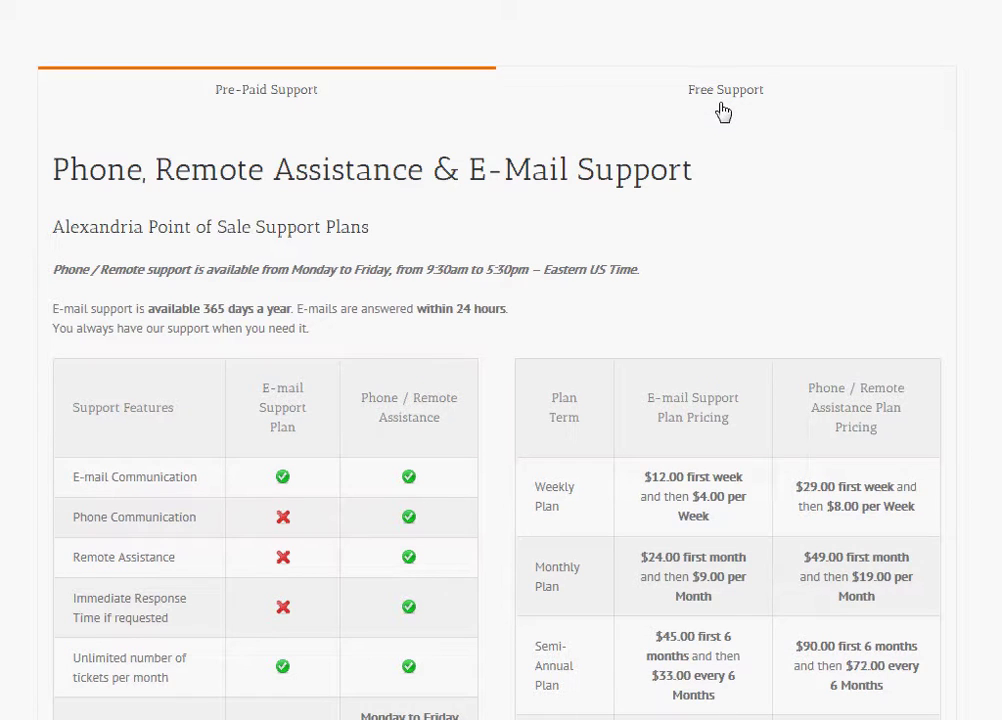
left_click(759, 105)
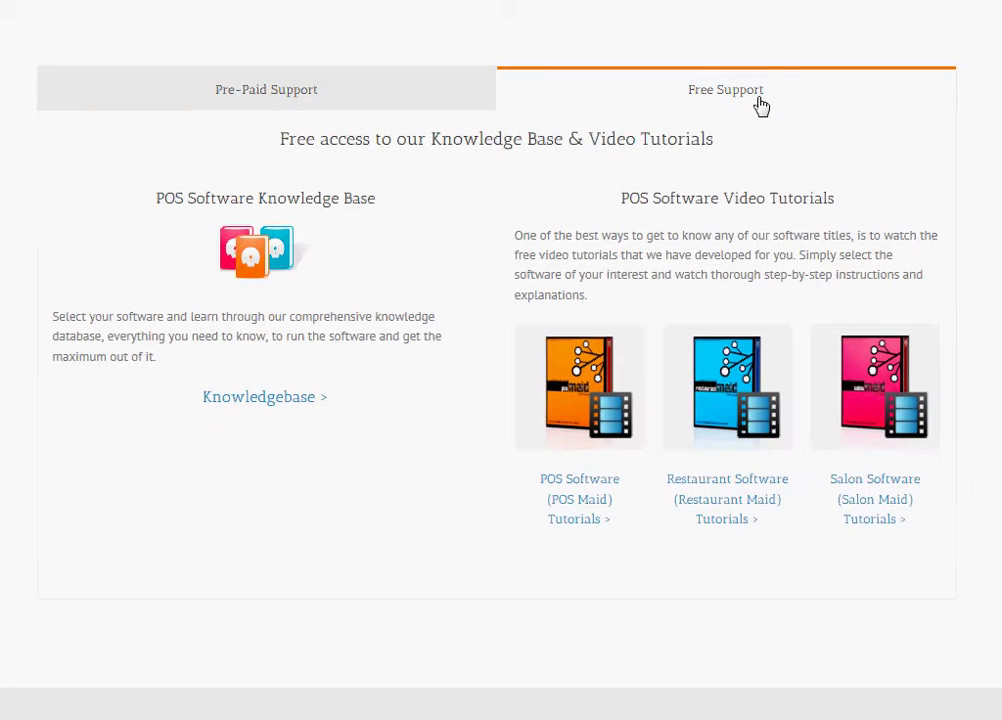
left_click(241, 402)
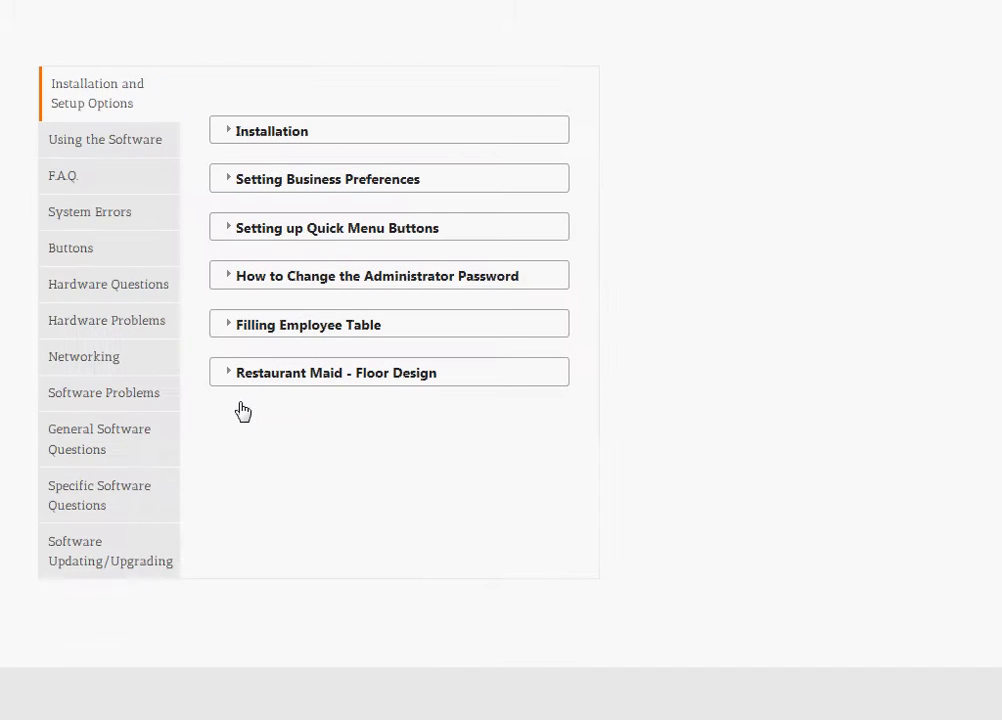
left_click(88, 179)
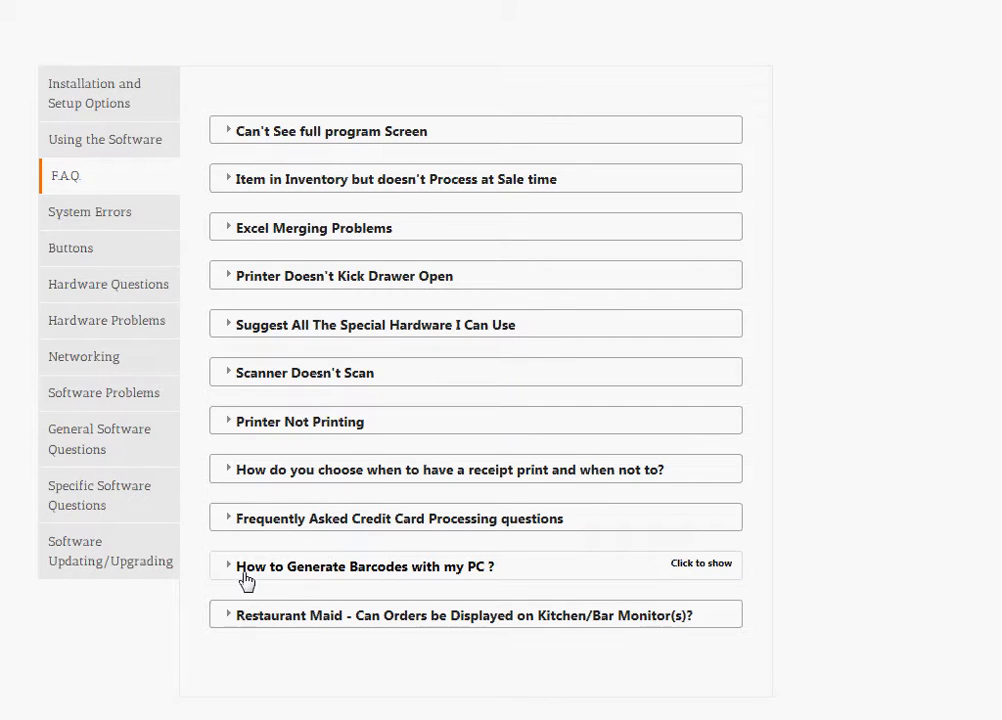
left_click(479, 568)
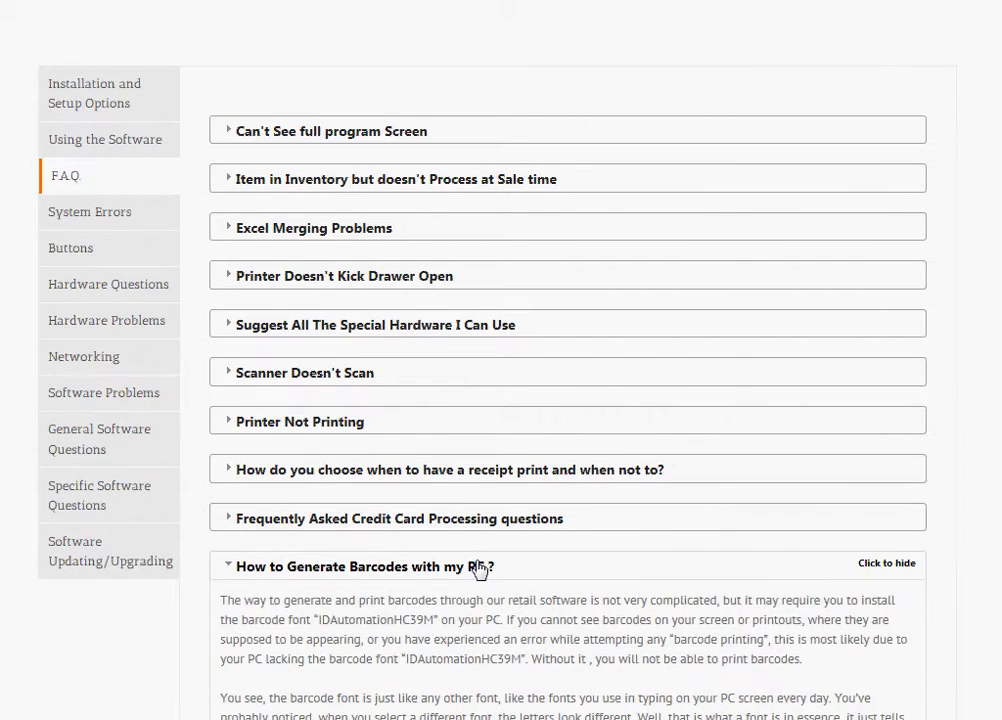
Read through the F.A.Q. article on generating barcodes, including how to obtain and install the barcode font.
scroll(477, 562, "down", 5)
scroll(477, 562, "down", 3)
scroll(477, 562, "up", 4)
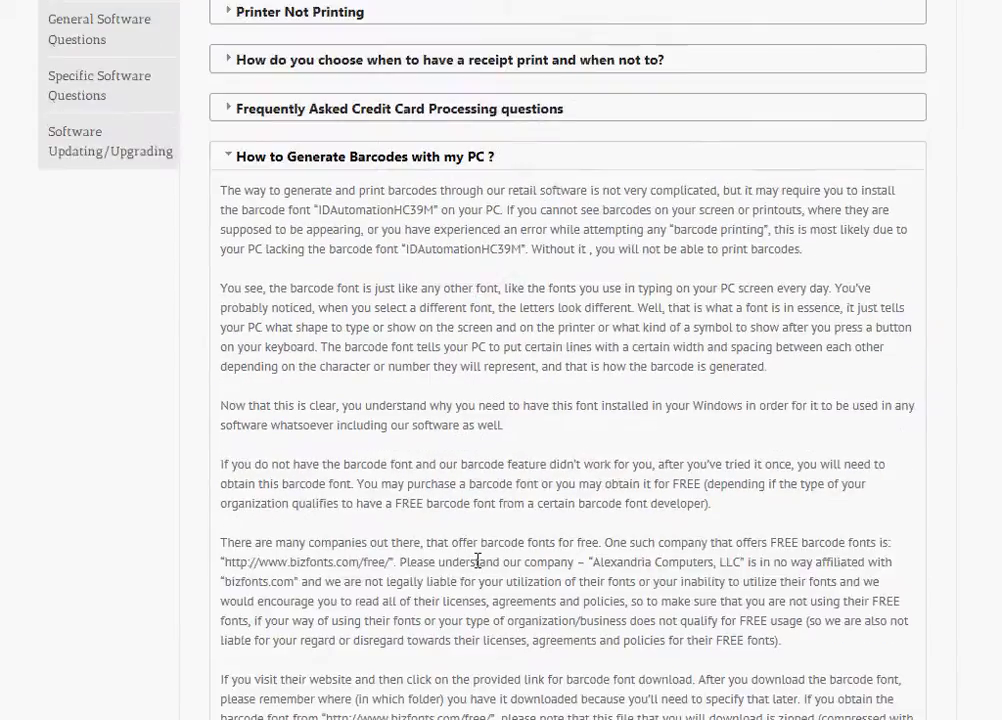
scroll(478, 560, "down", 3)
scroll(478, 560, "up", 3)
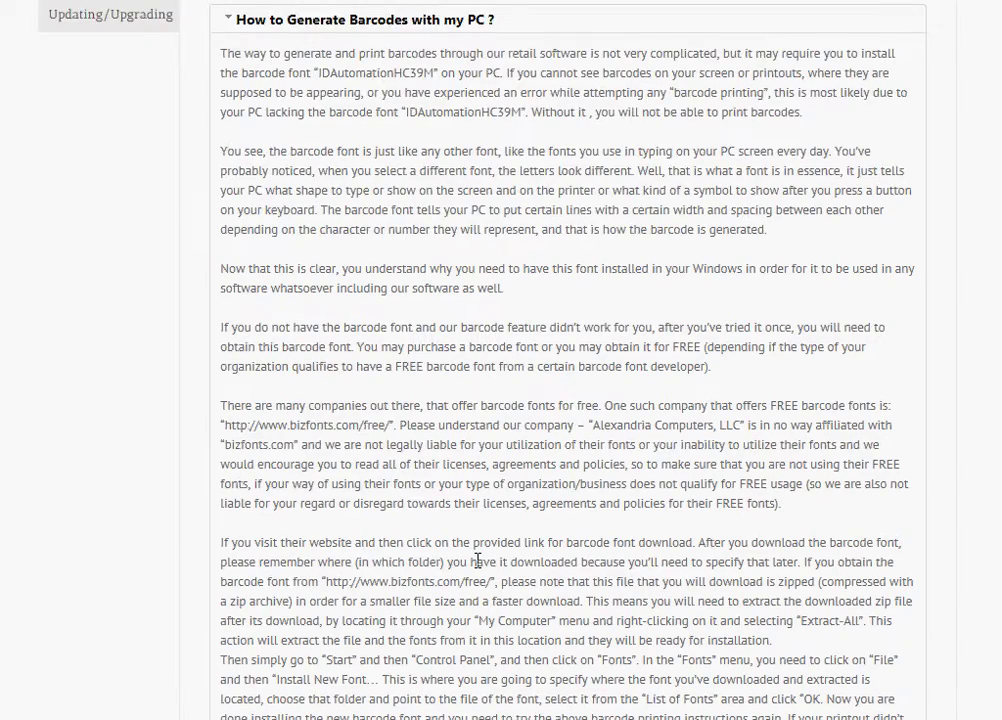
scroll(478, 560, "down", 3)
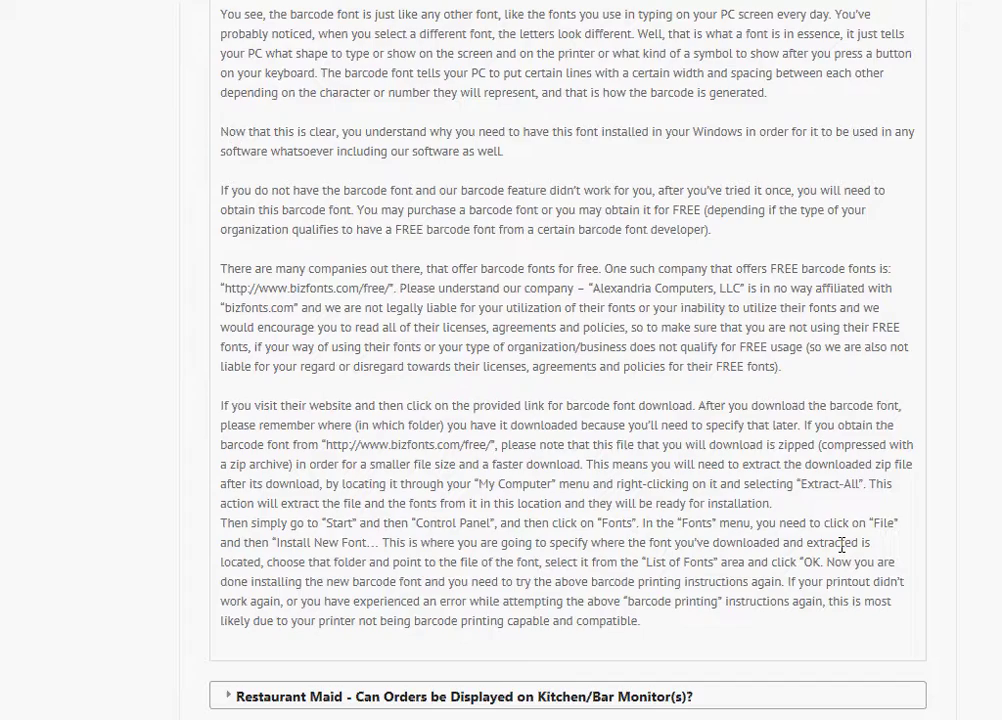
scroll(836, 505, "up", 14)
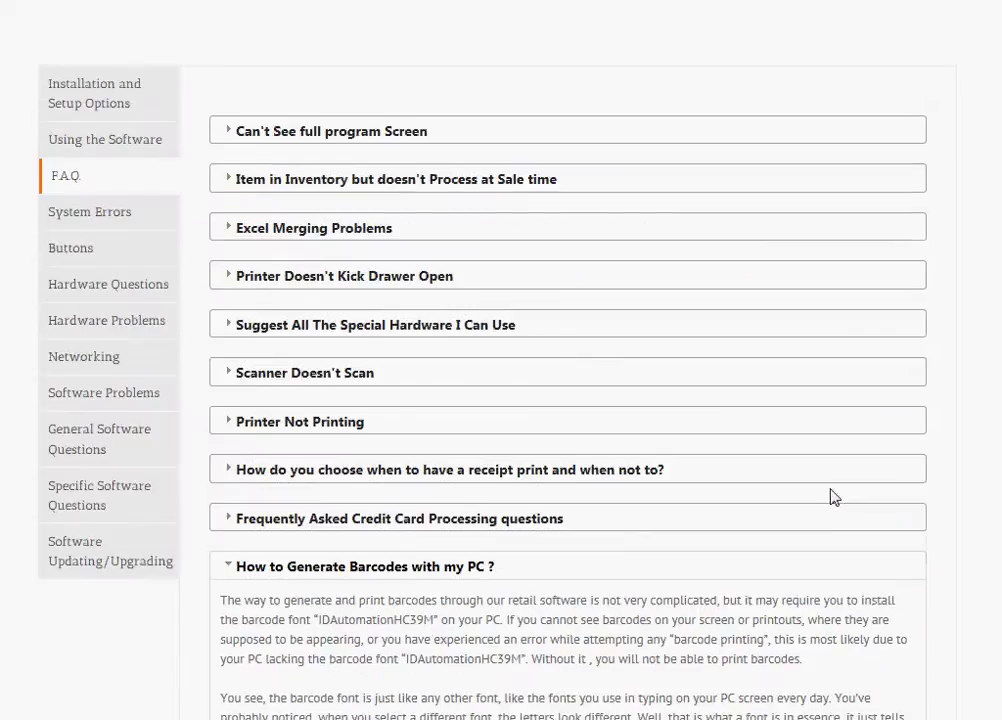
scroll(832, 490, "down", 17)
scroll(830, 488, "up", 10)
scroll(832, 497, "down", 11)
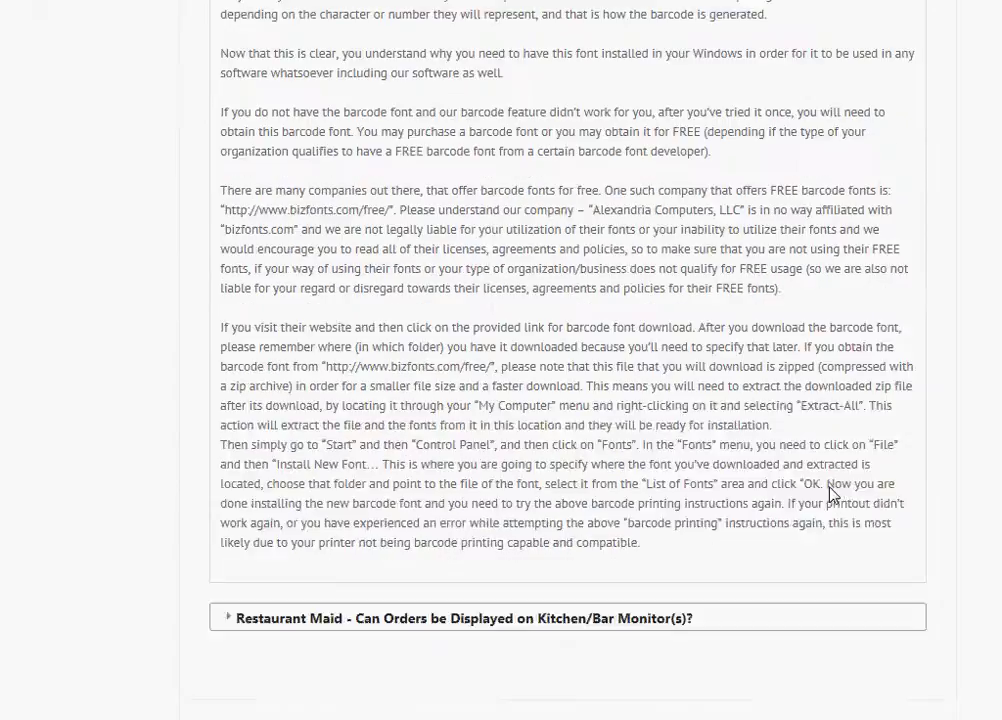
scroll(829, 495, "up", 7)
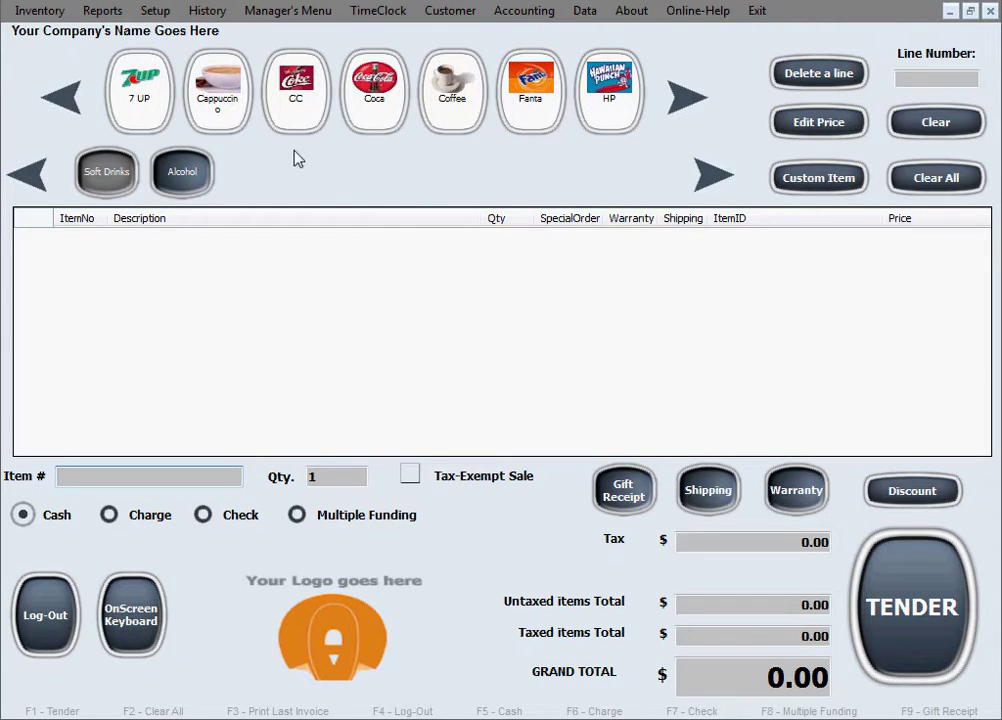
Return to the point-of-sale program and reopen the label printing options for the KitKat Candy Bar inventory item.
left_click(60, 12)
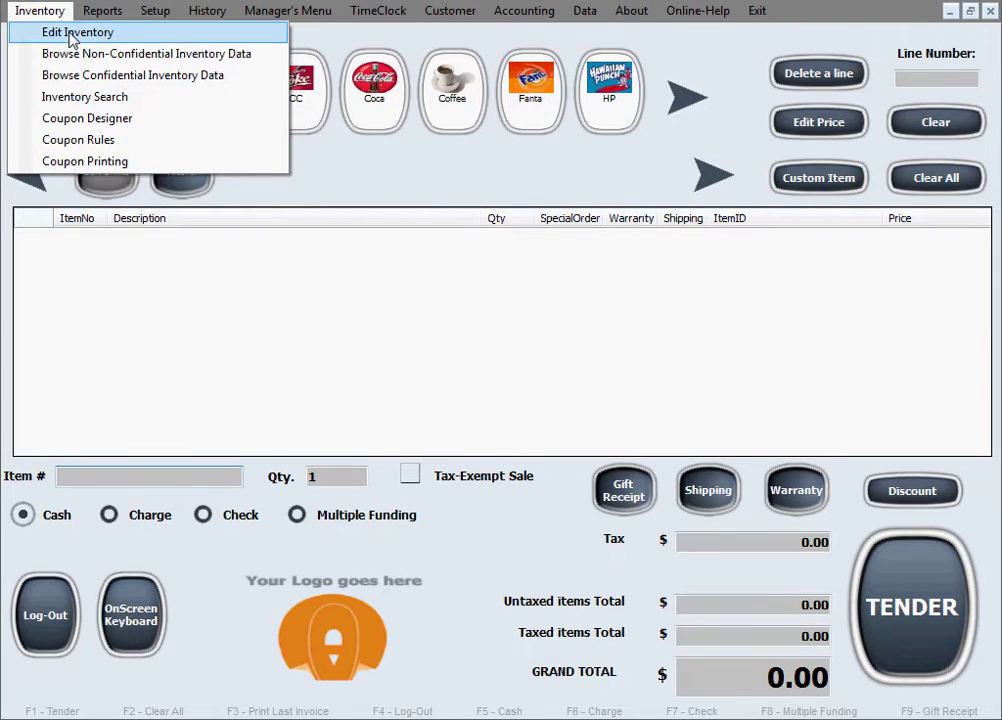
left_click(58, 32)
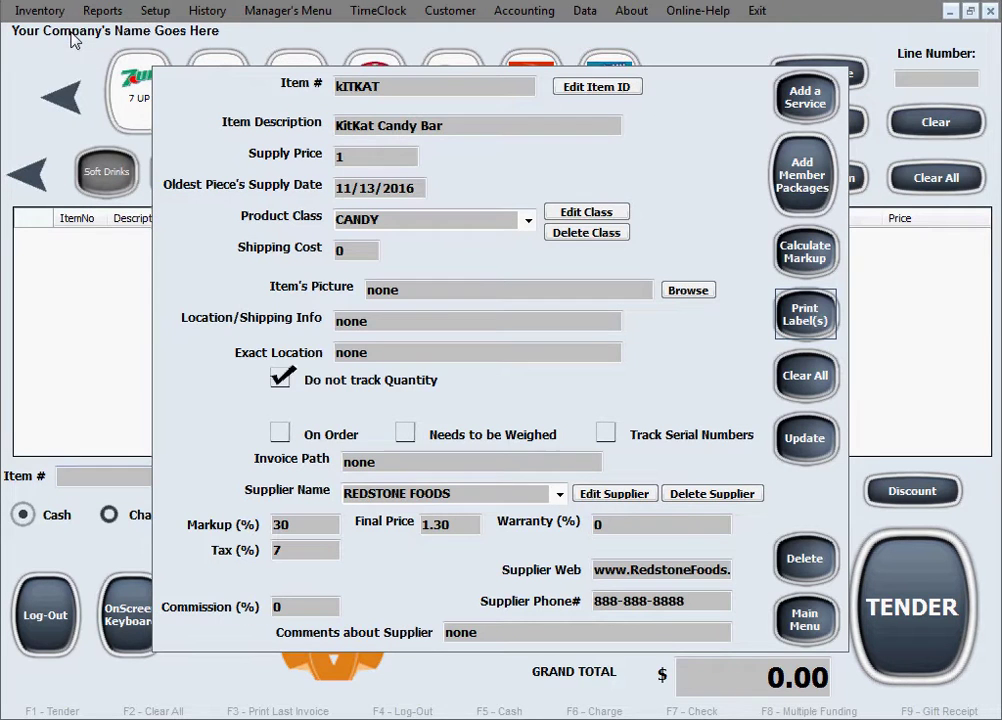
left_click(806, 318)
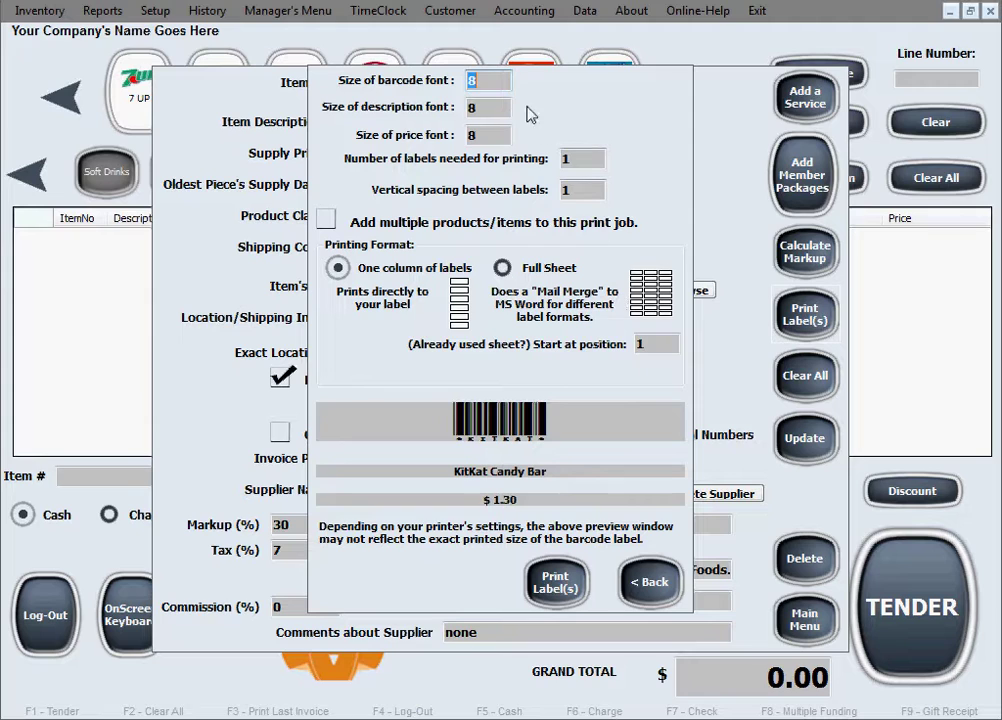
Set the barcode, description and price font sizes to 10 and the number of labels for printing to 4.
left_click(497, 82)
left_click_drag(474, 80, 441, 89)
type("10")
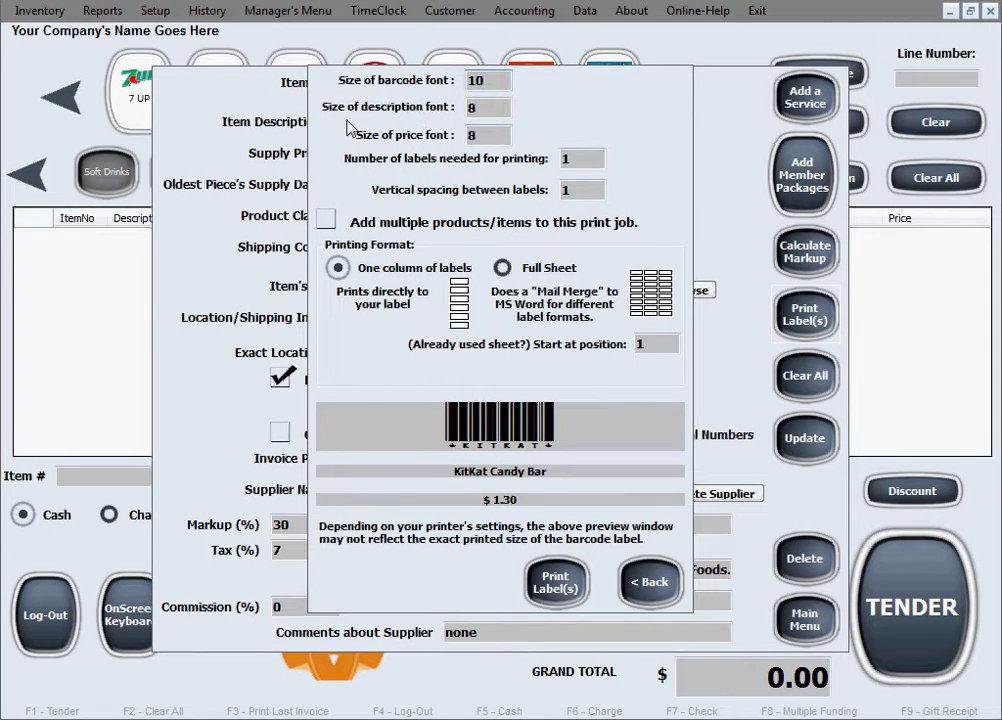
left_click_drag(489, 106, 458, 108)
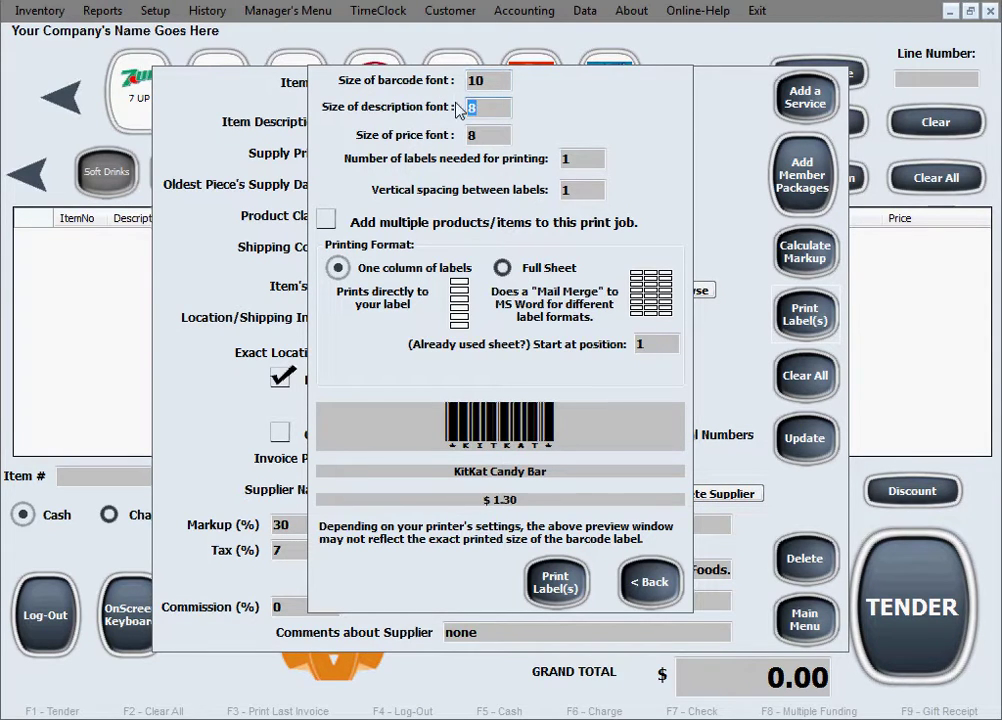
type("10")
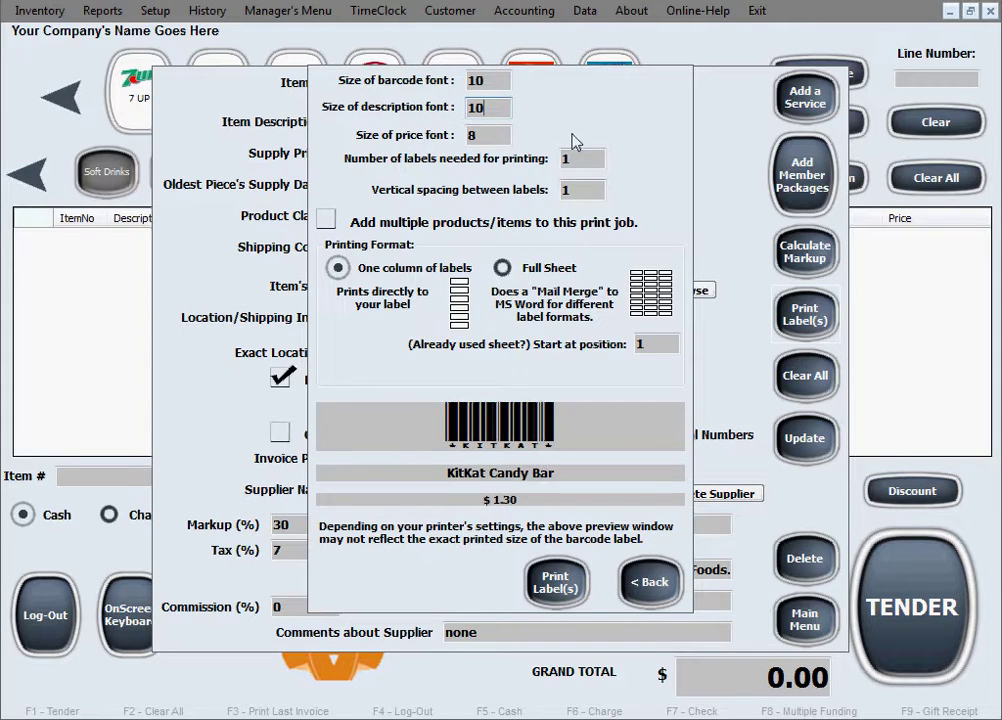
key("Tab")
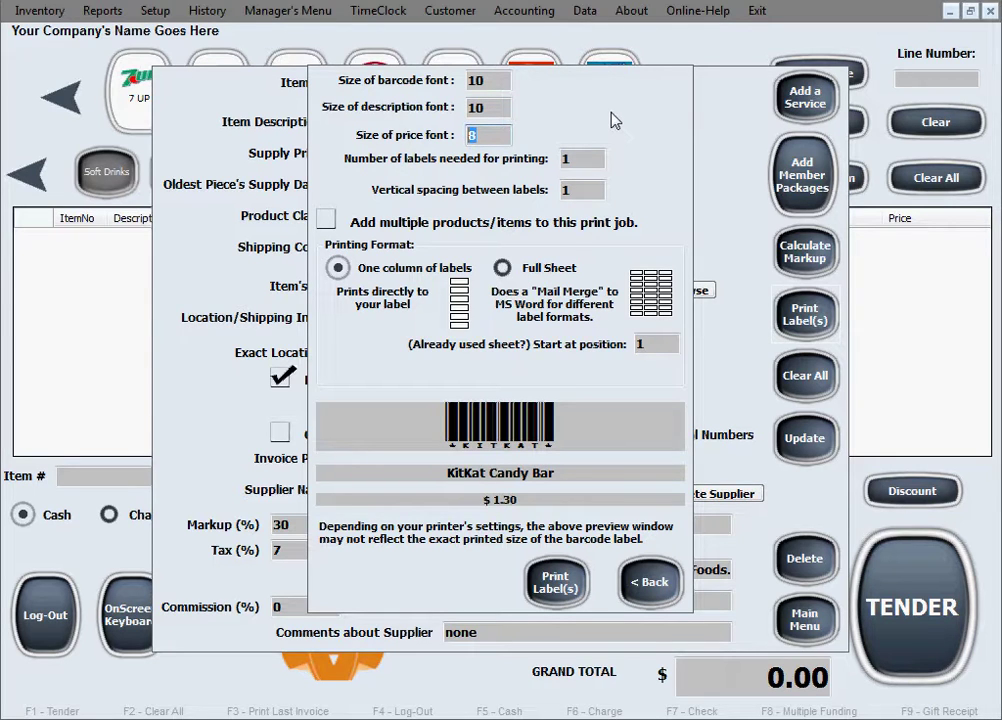
type("10")
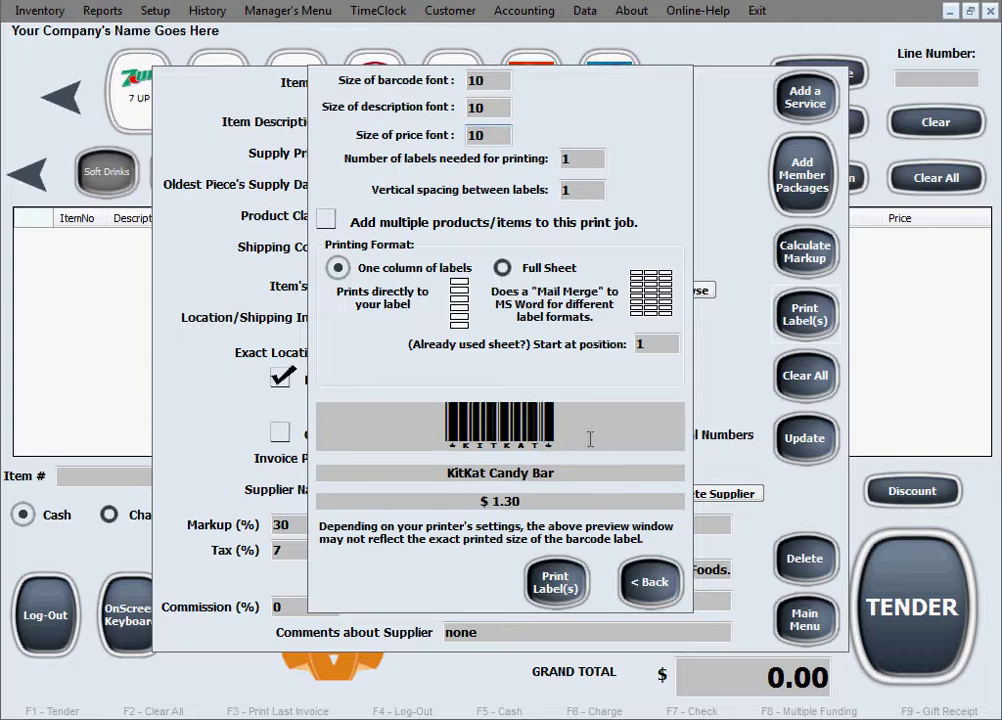
key("Tab")
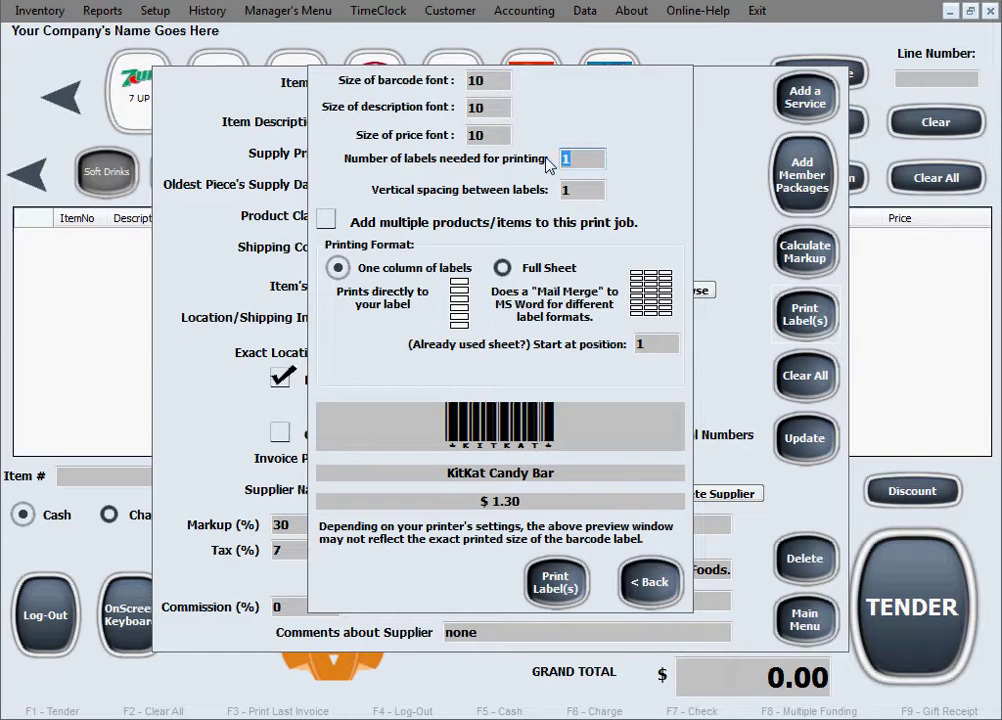
type("4")
Switch the printing format back and forth between Full Sheet and One column of labels, ending on One column of labels.
left_click(502, 268)
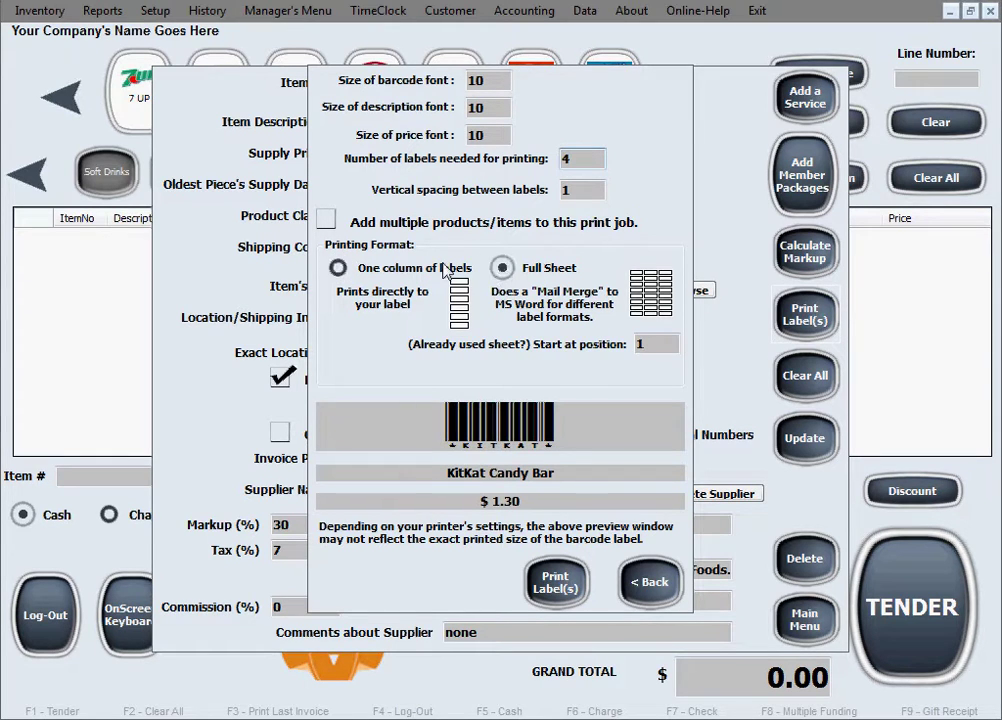
left_click(339, 269)
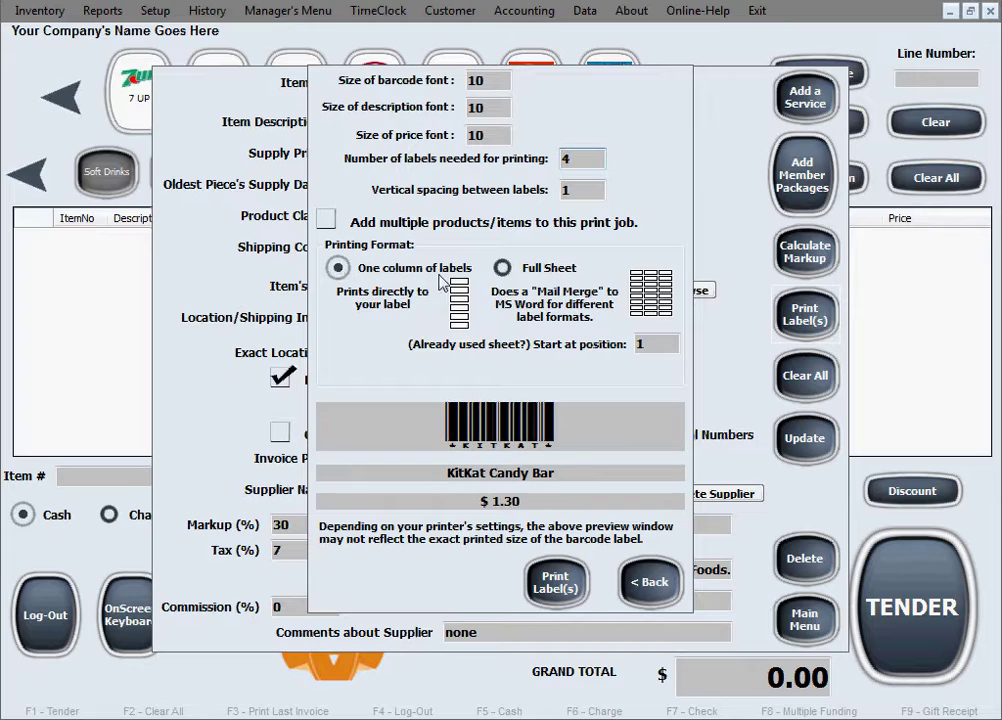
left_click(502, 268)
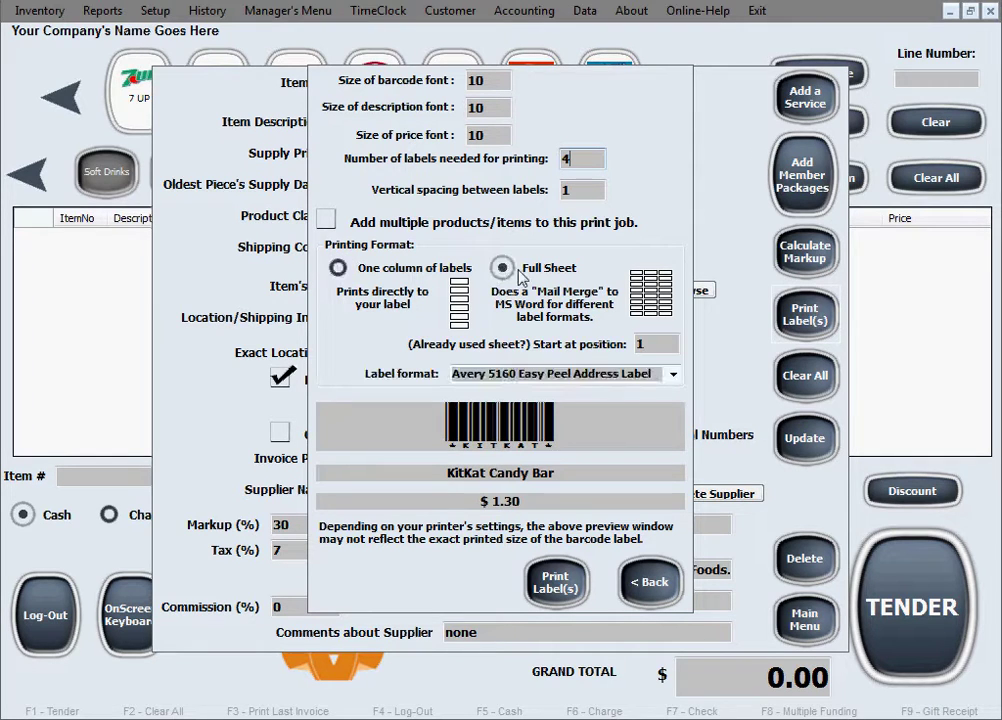
left_click(339, 269)
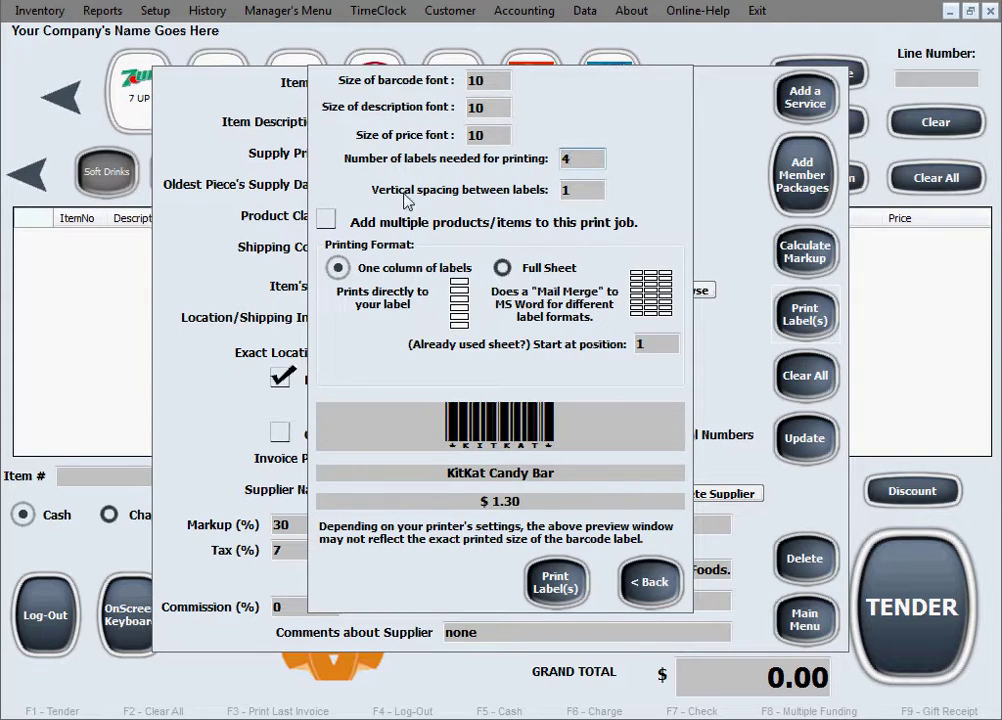
Set the vertical spacing between labels to 4.
left_click(588, 190)
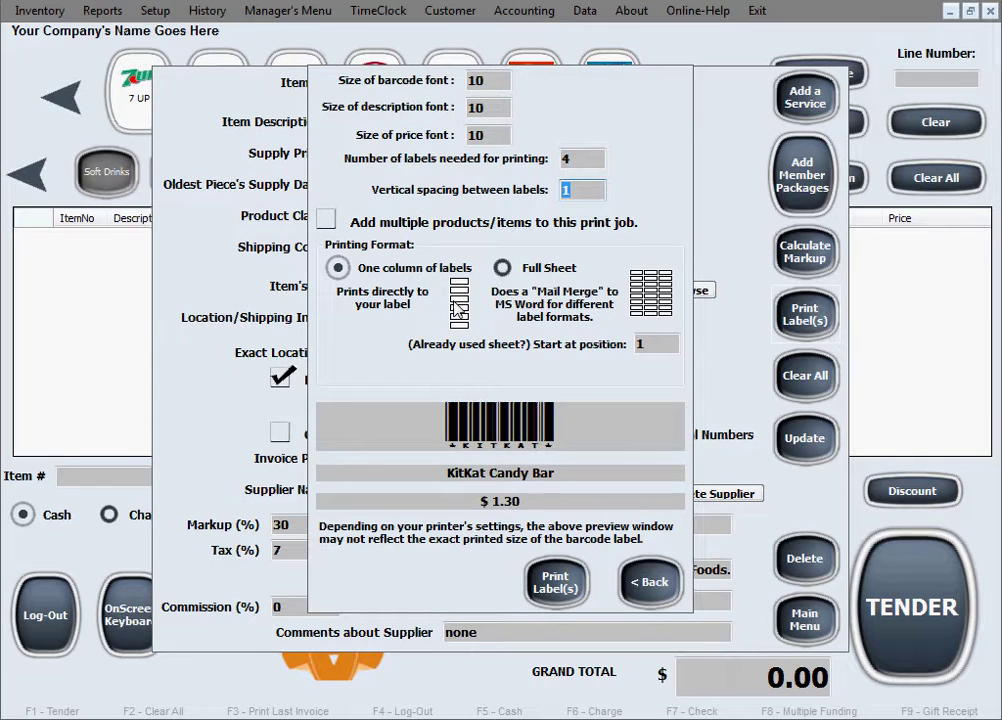
left_click(566, 192)
double_click(566, 192)
type("4")
Switch the printing format to Full Sheet and look through the available label formats, keeping Avery 5160 Easy Peel Address Label.
left_click(504, 268)
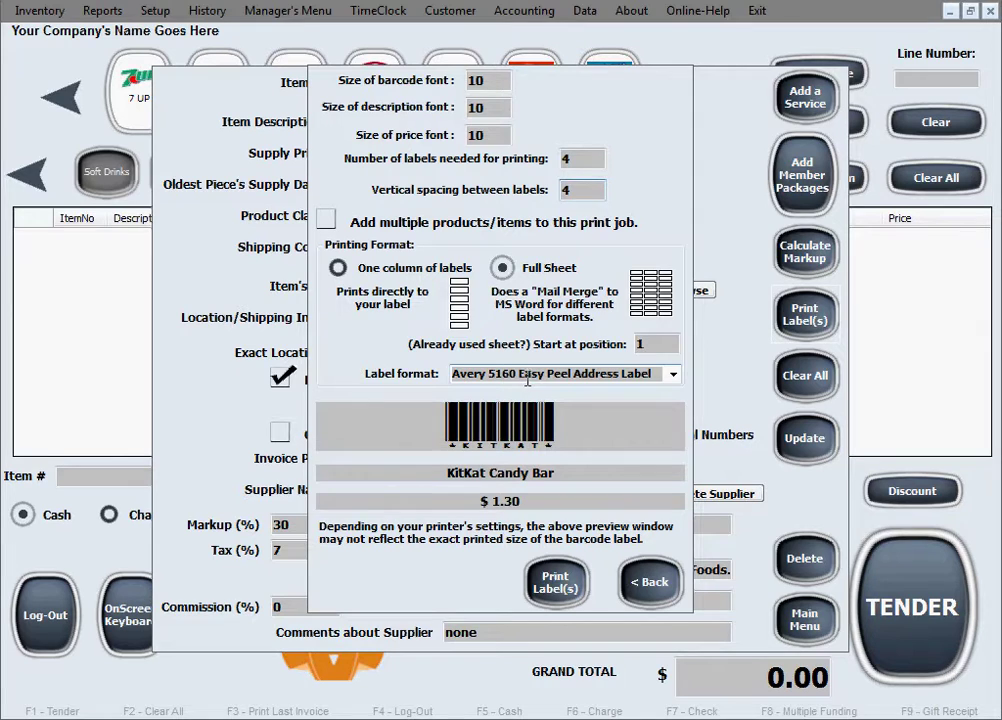
left_click(673, 375)
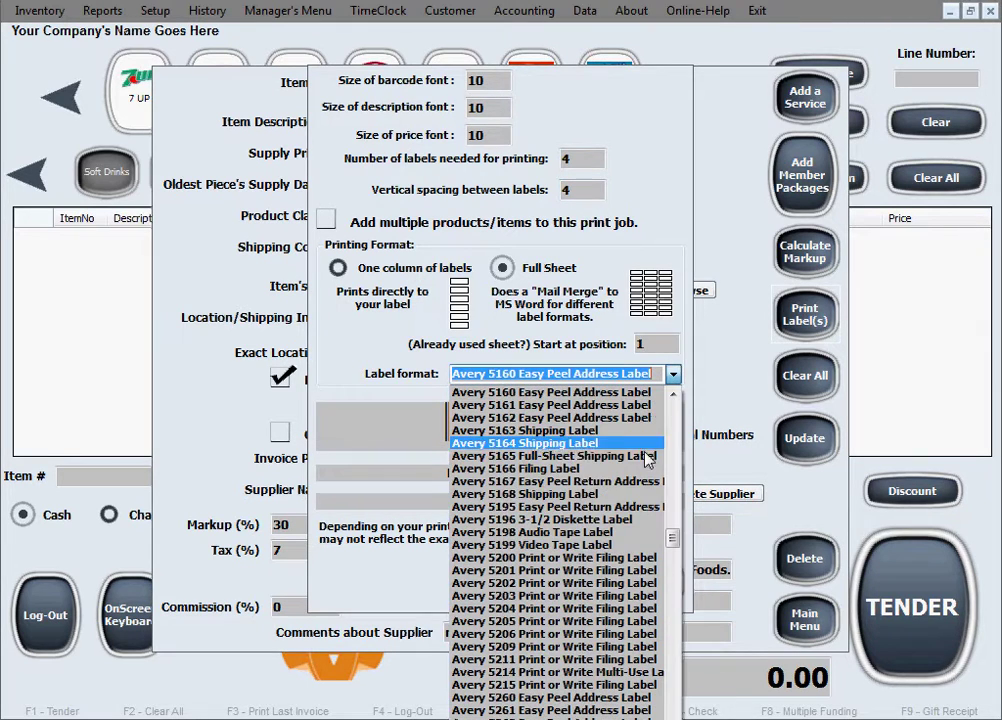
left_click_drag(672, 537, 671, 398)
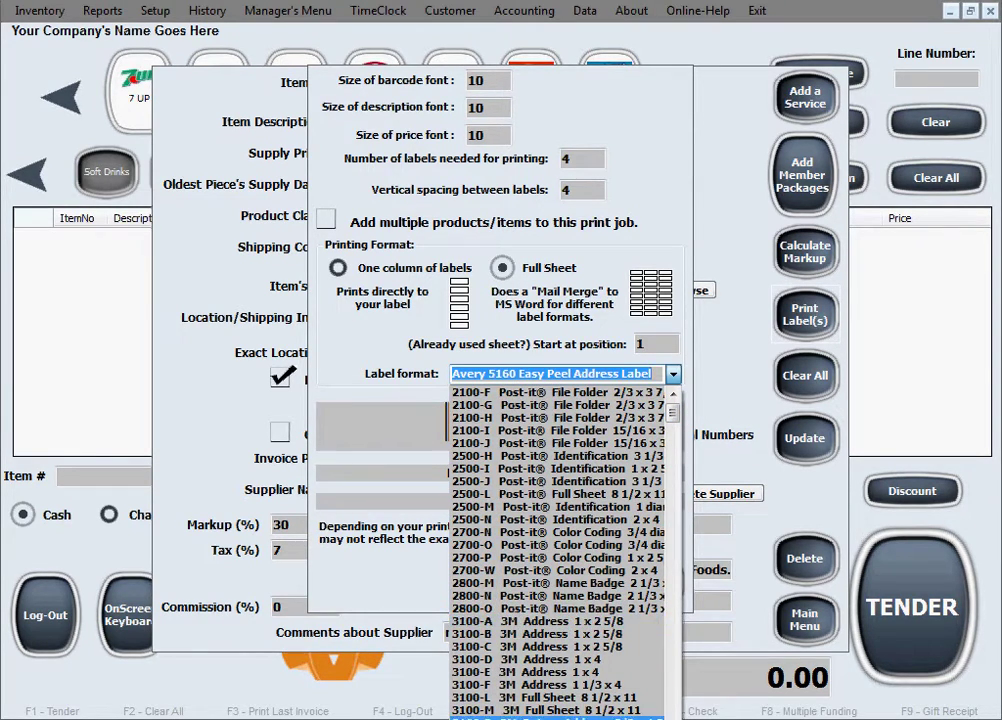
left_click_drag(680, 424, 502, 308)
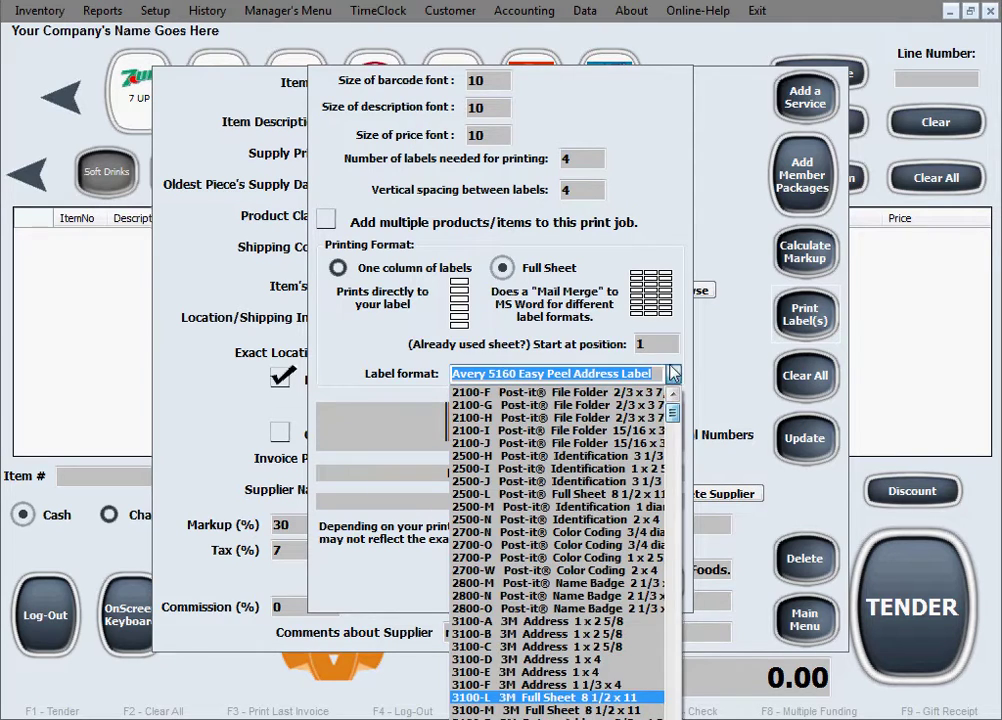
left_click(532, 291)
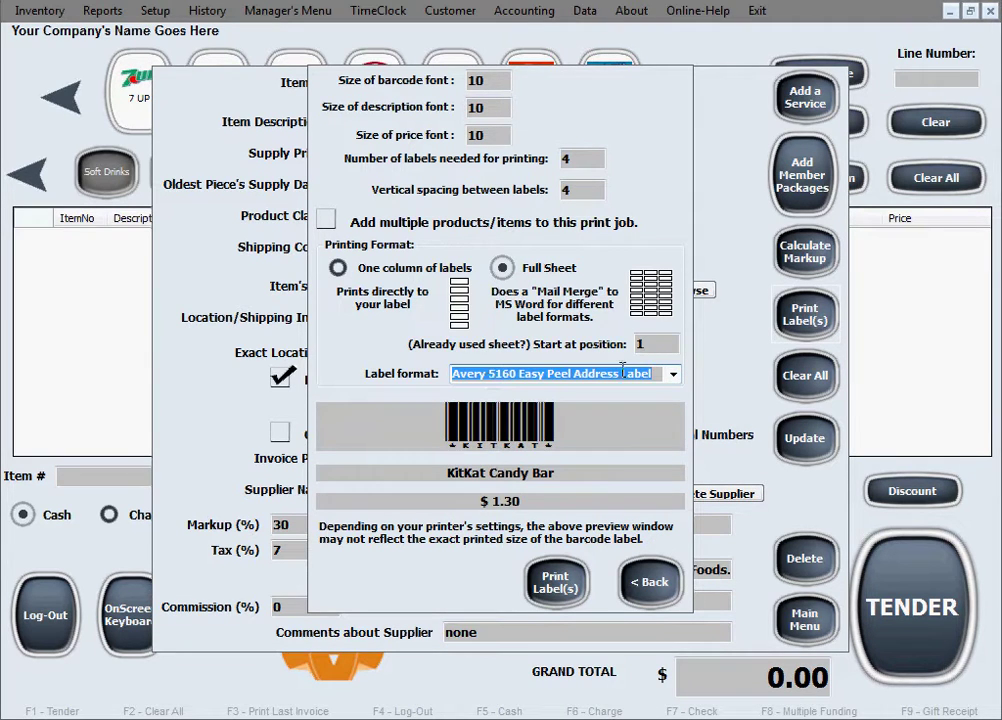
left_click(512, 290)
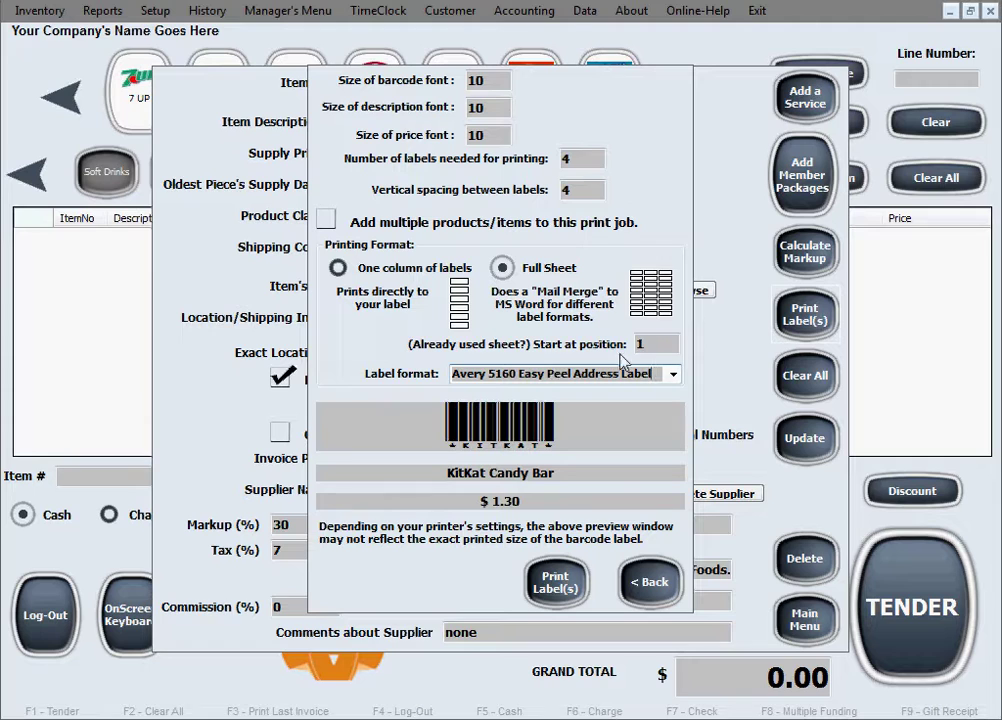
Set the start position on the already used label sheet to 3, keeping the Avery 5160 label format.
left_click_drag(641, 343, 630, 344)
type("3")
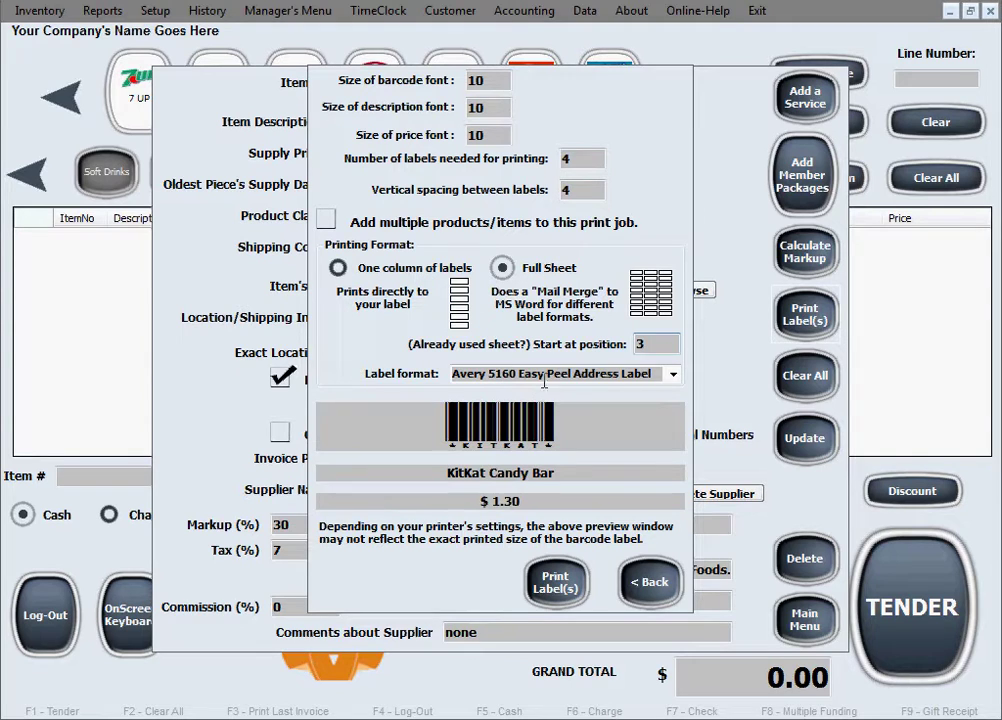
left_click(673, 373)
left_click(672, 375)
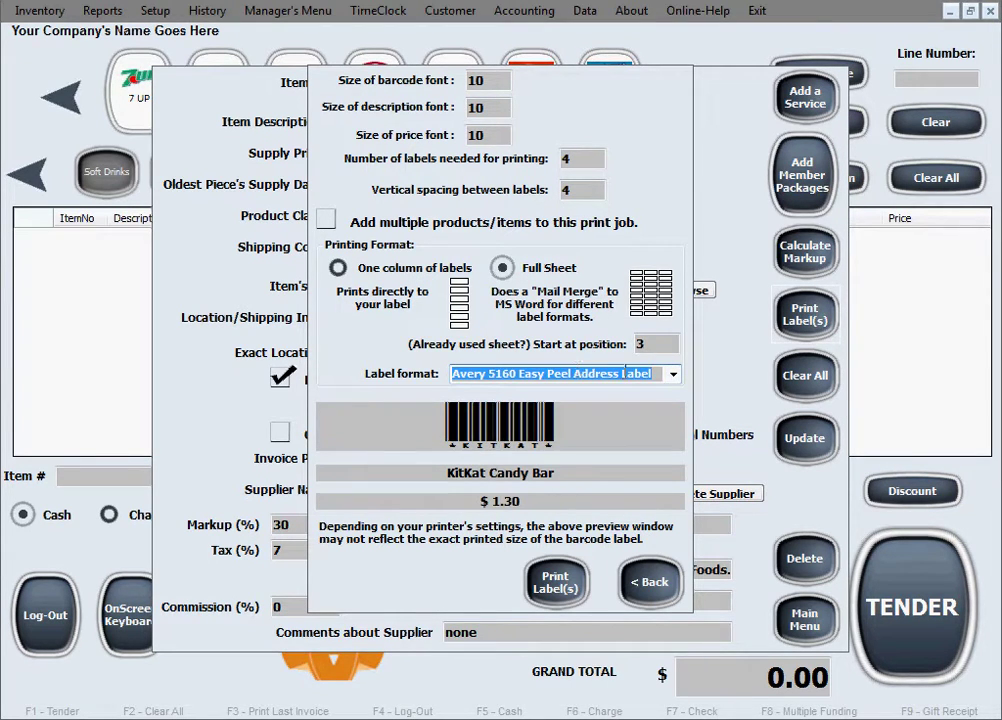
left_click(517, 291)
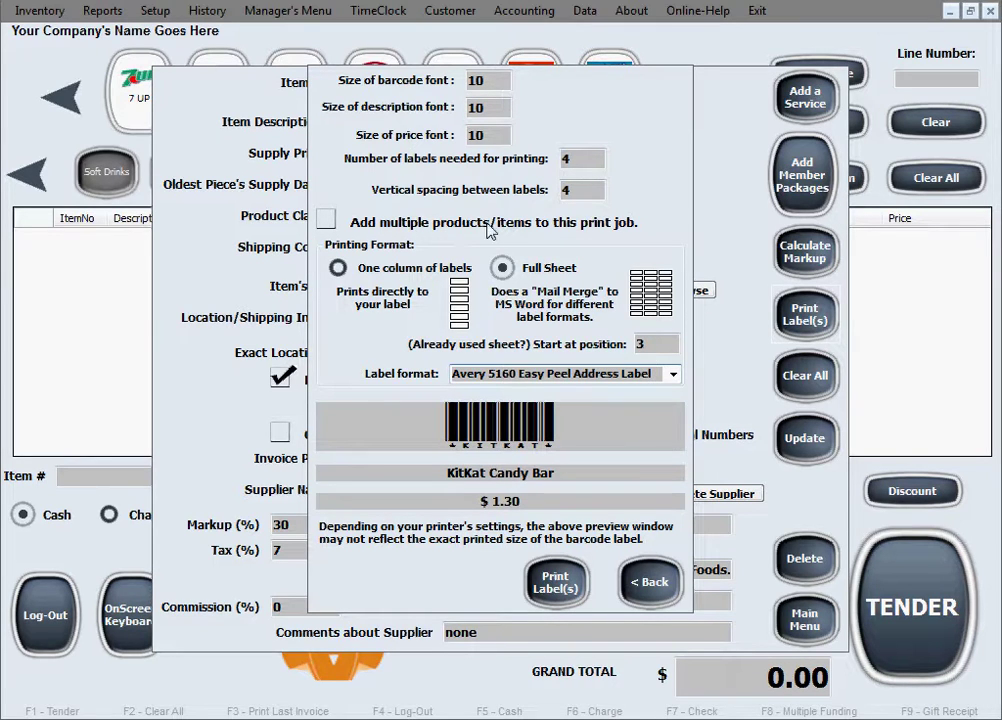
Enable adding multiple products to this print job and add item KITKAT with 4 labels to the print list.
left_click(330, 222)
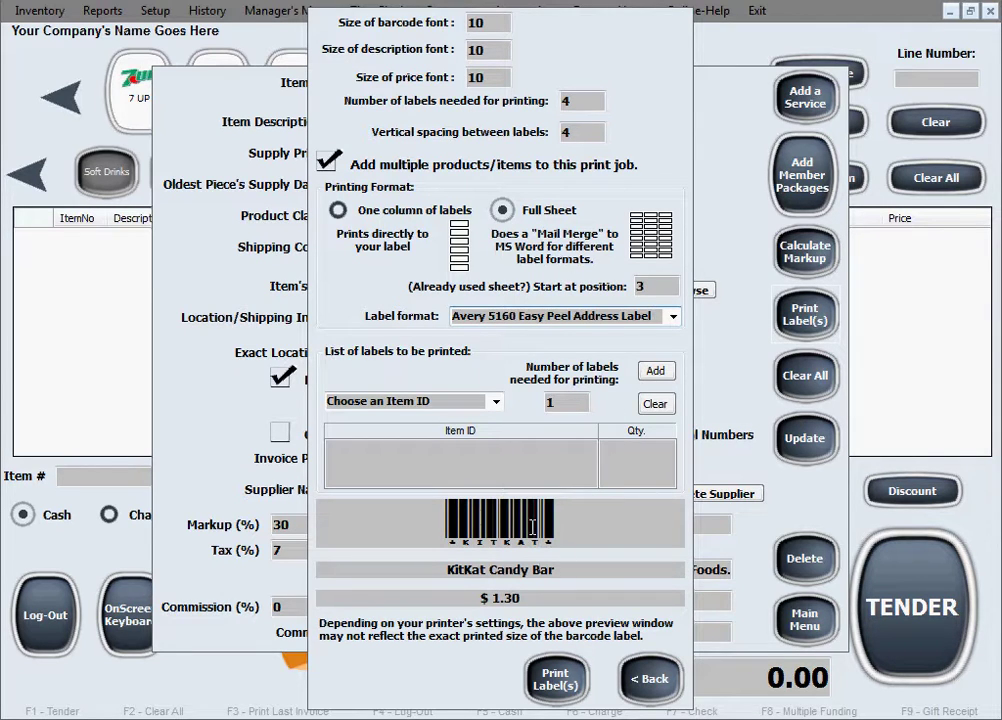
left_click(580, 101)
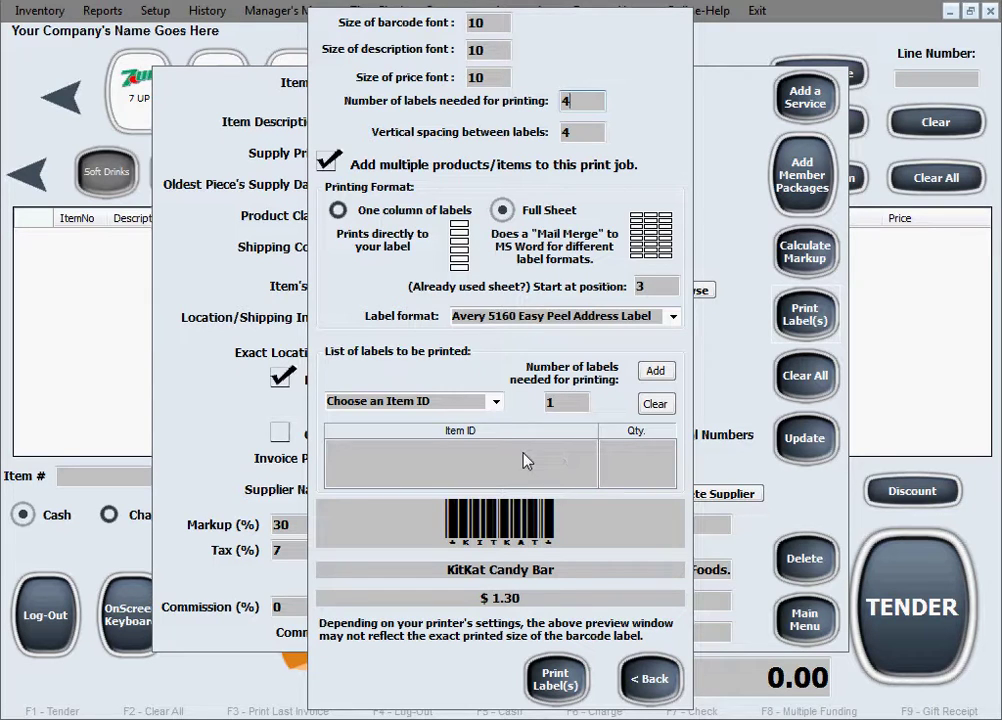
left_click(496, 402)
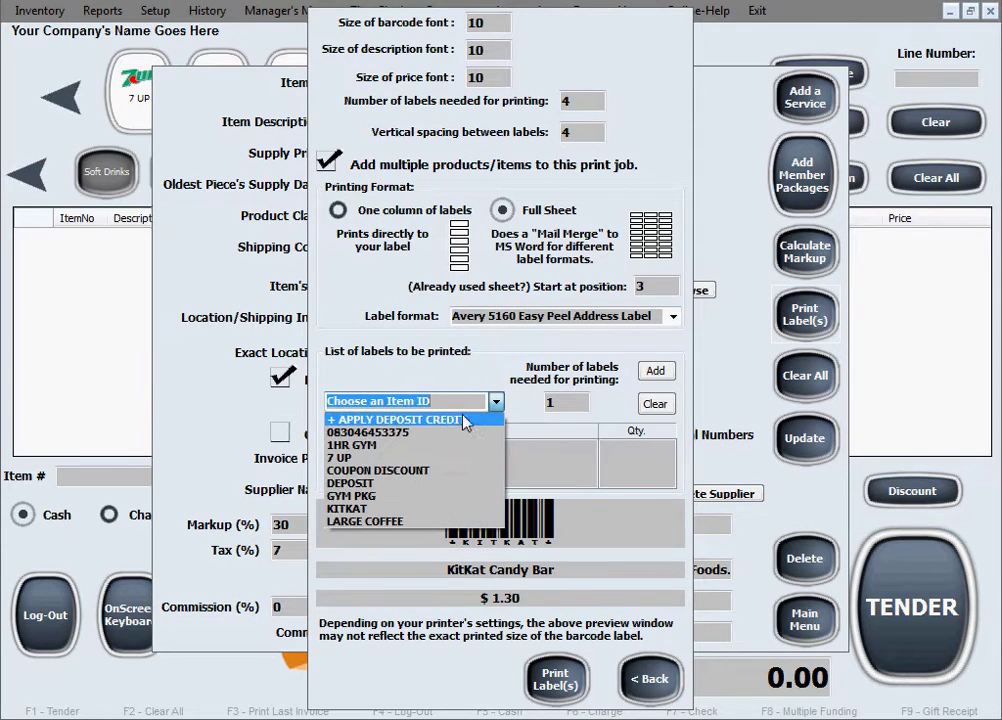
left_click(421, 508)
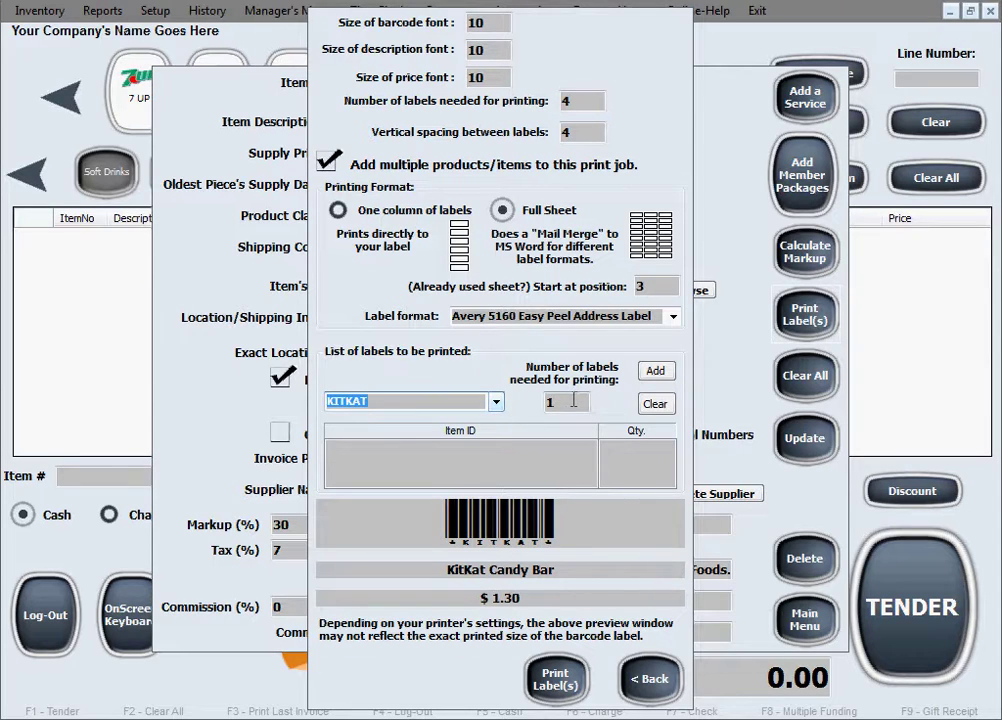
left_click(537, 401)
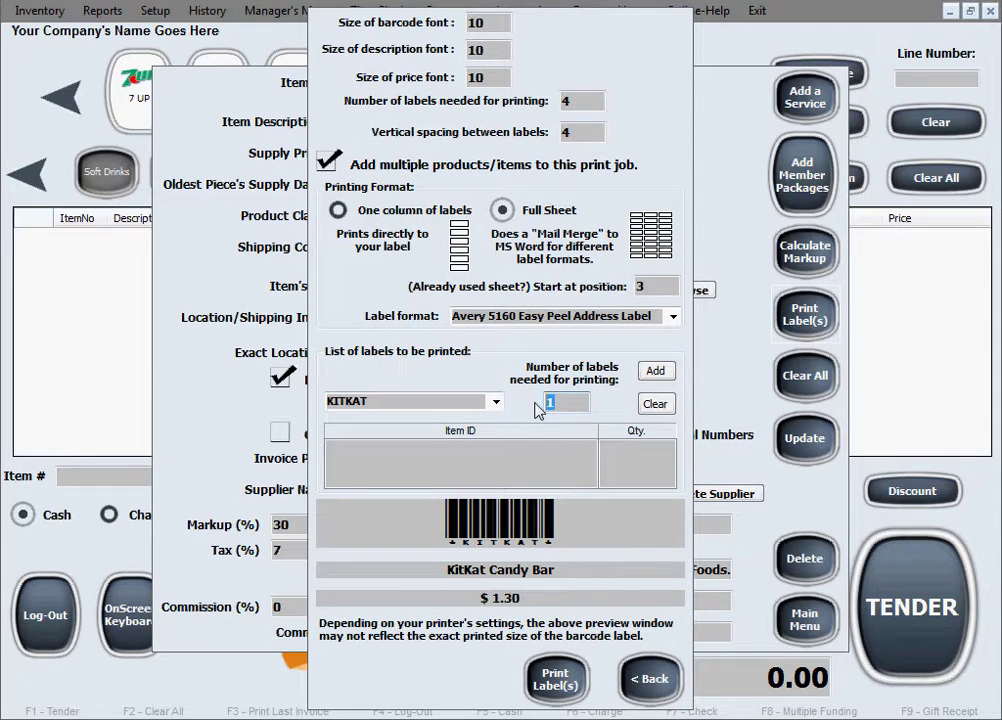
type("4")
left_click(655, 371)
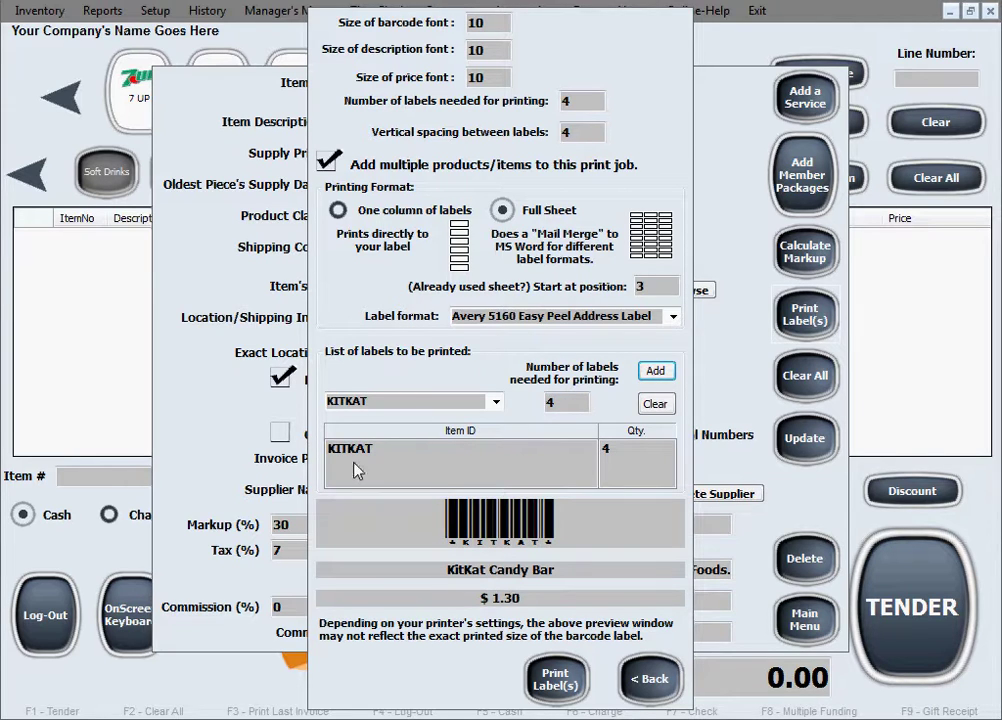
Add item 7 UP with 3 labels to the list of labels for printing.
left_click(416, 404)
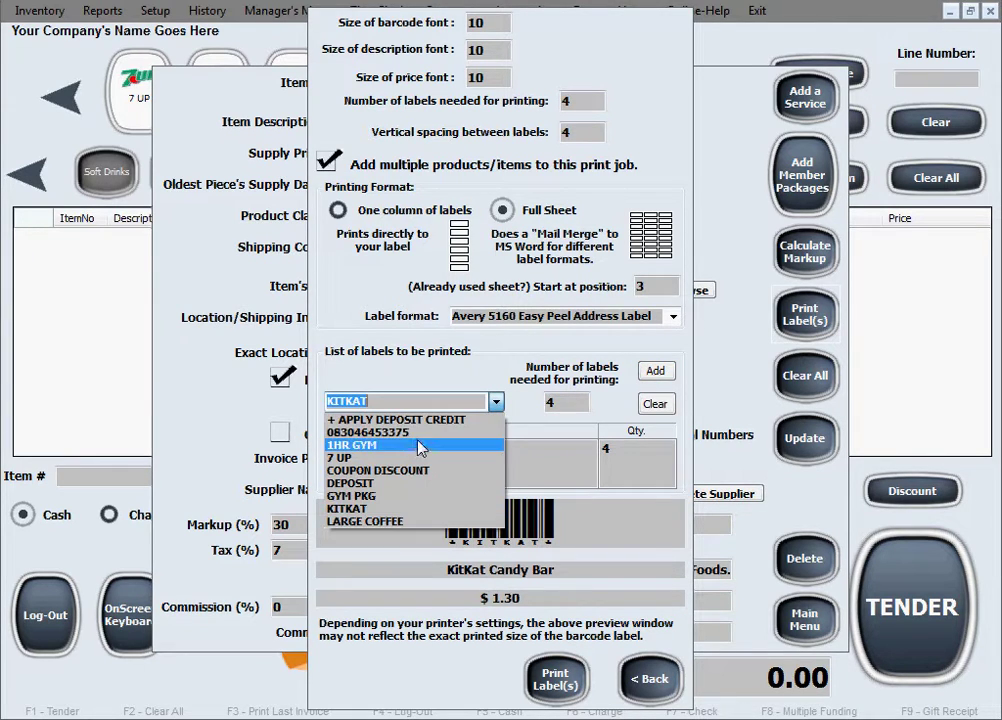
left_click(410, 458)
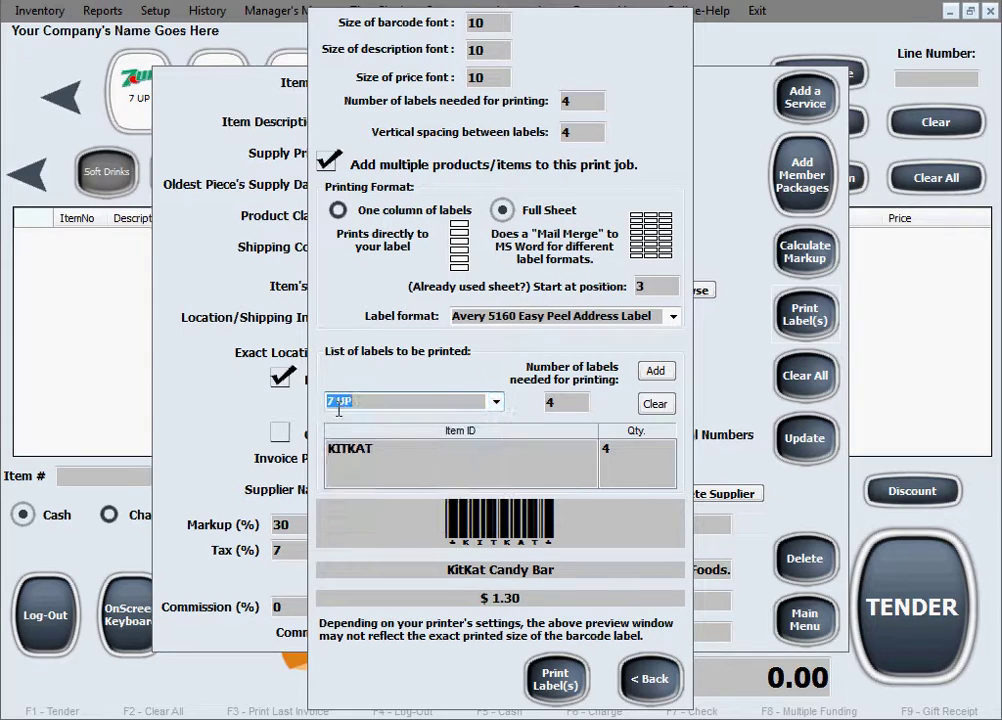
left_click(554, 402)
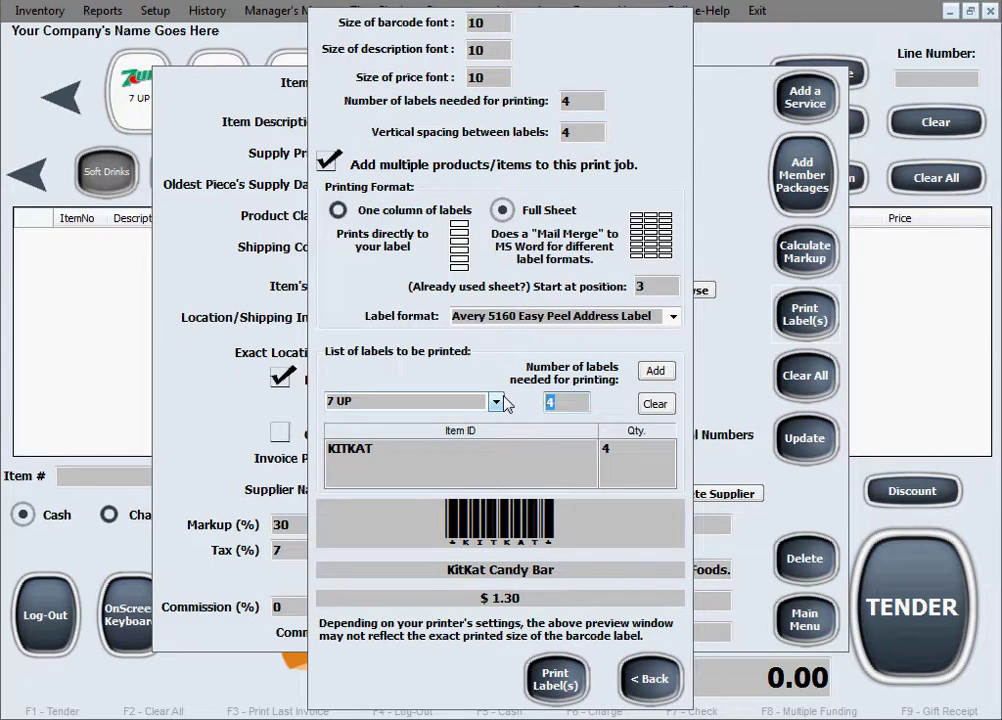
type("3")
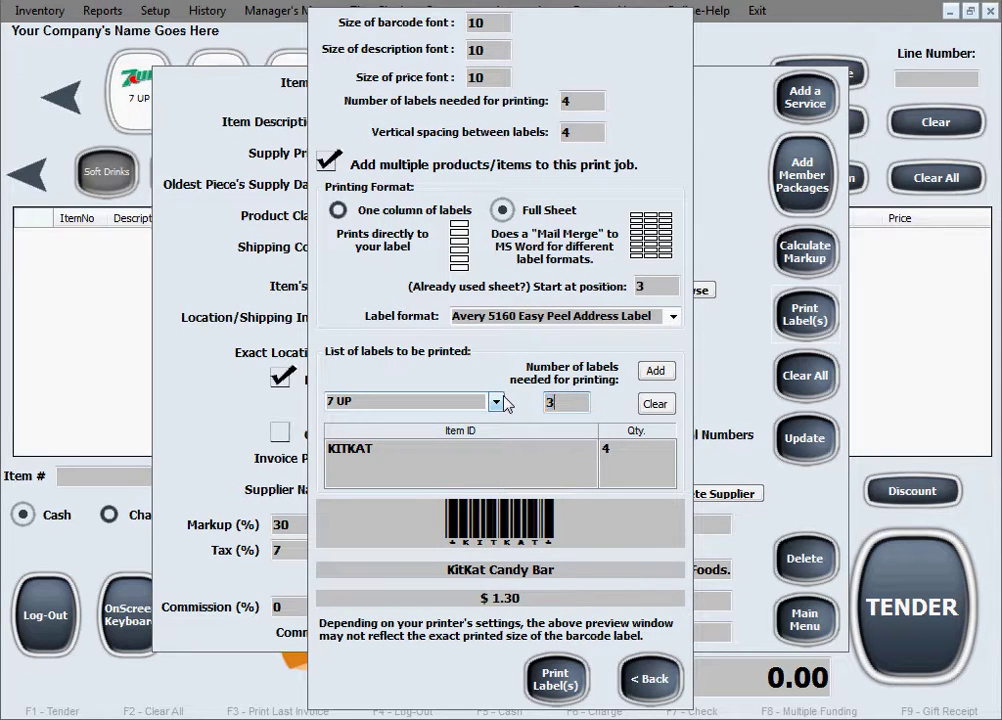
left_click(655, 372)
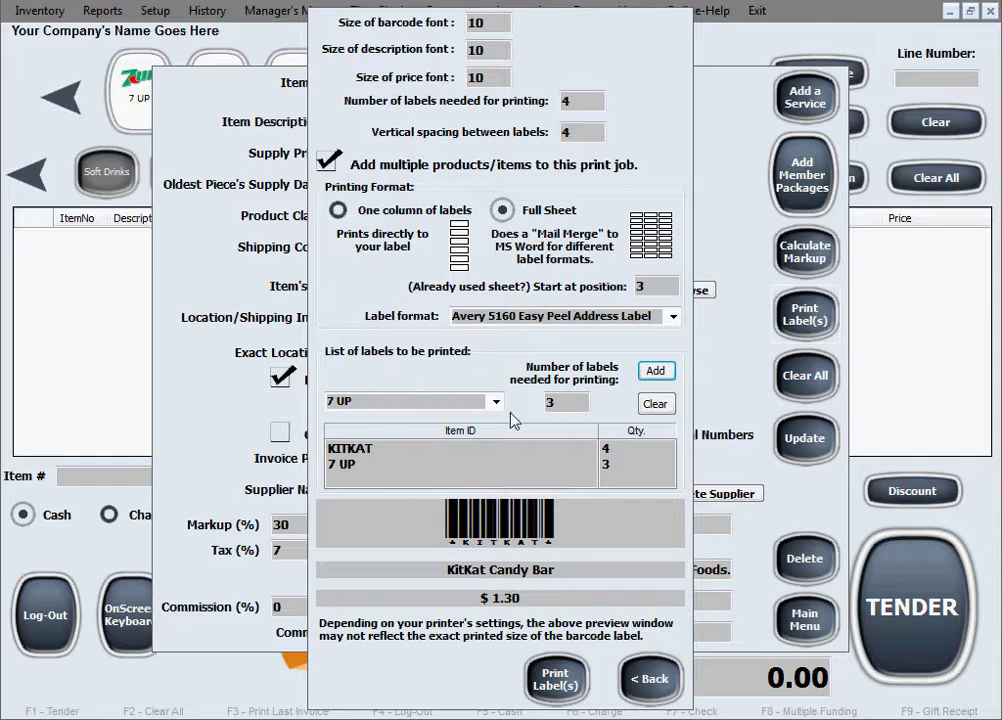